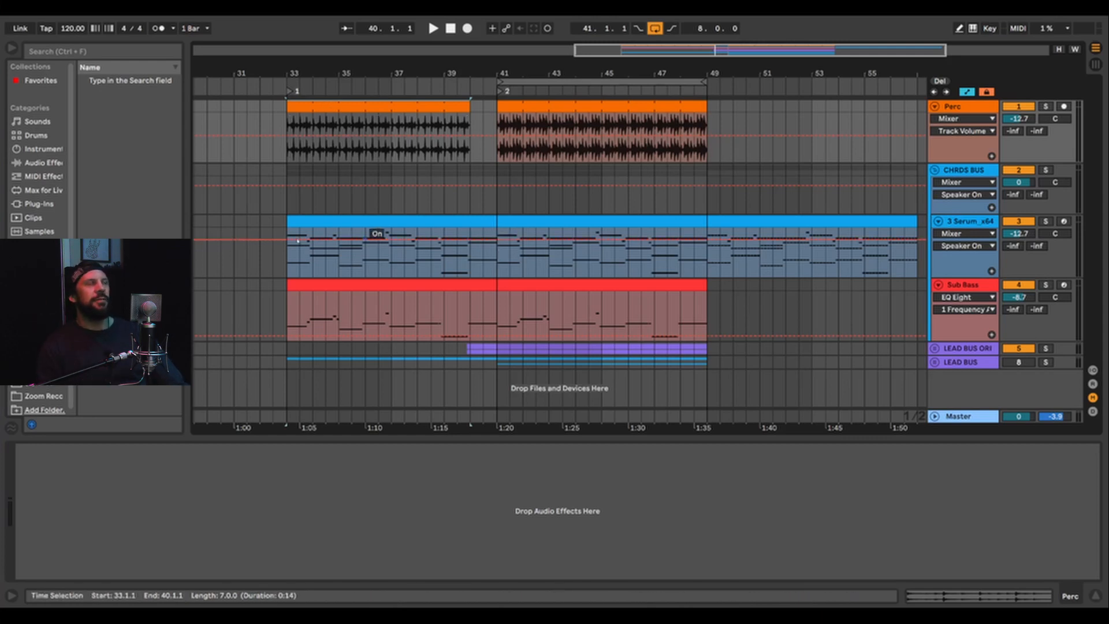
# Step: Play back the looped section from bar 41 to hear the percussion, chords and sub bass
pyautogui.click(499, 250)
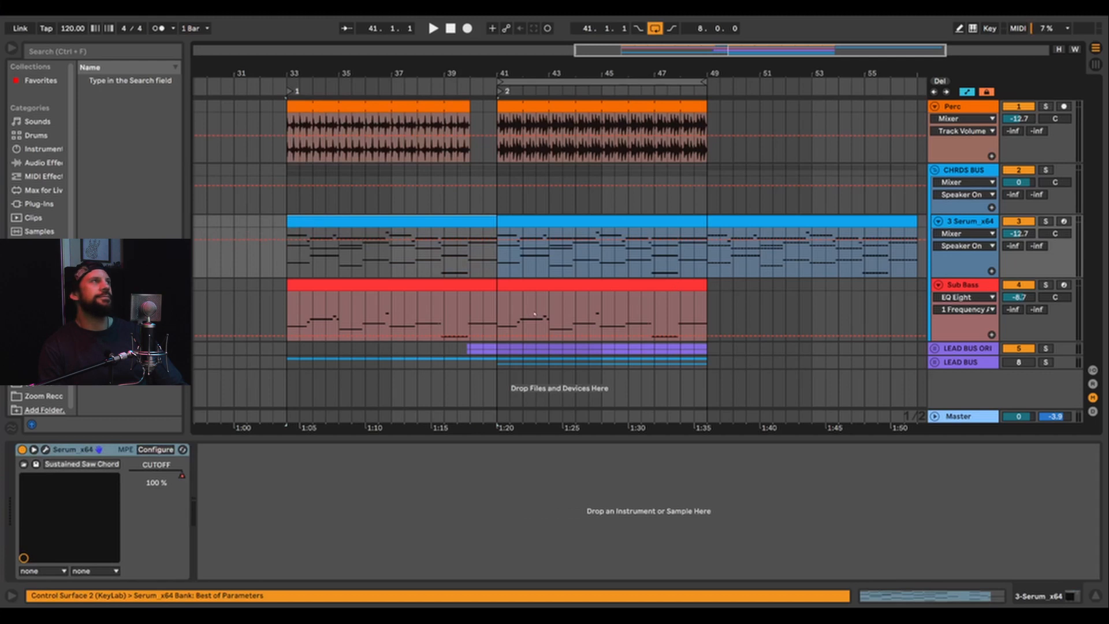
pyautogui.press('space')
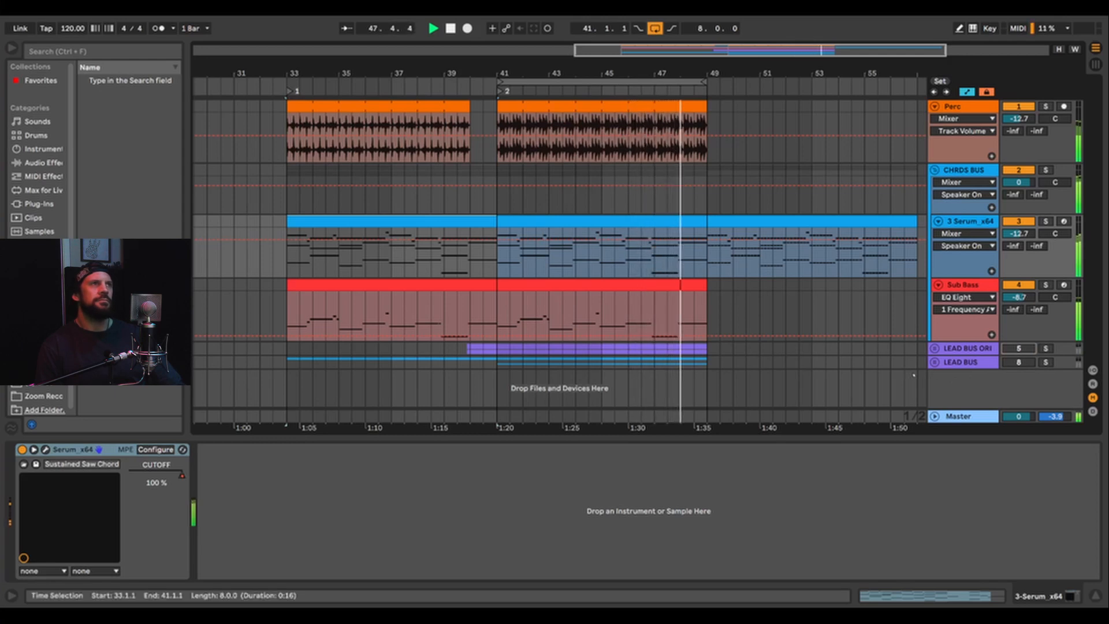
pyautogui.press('space')
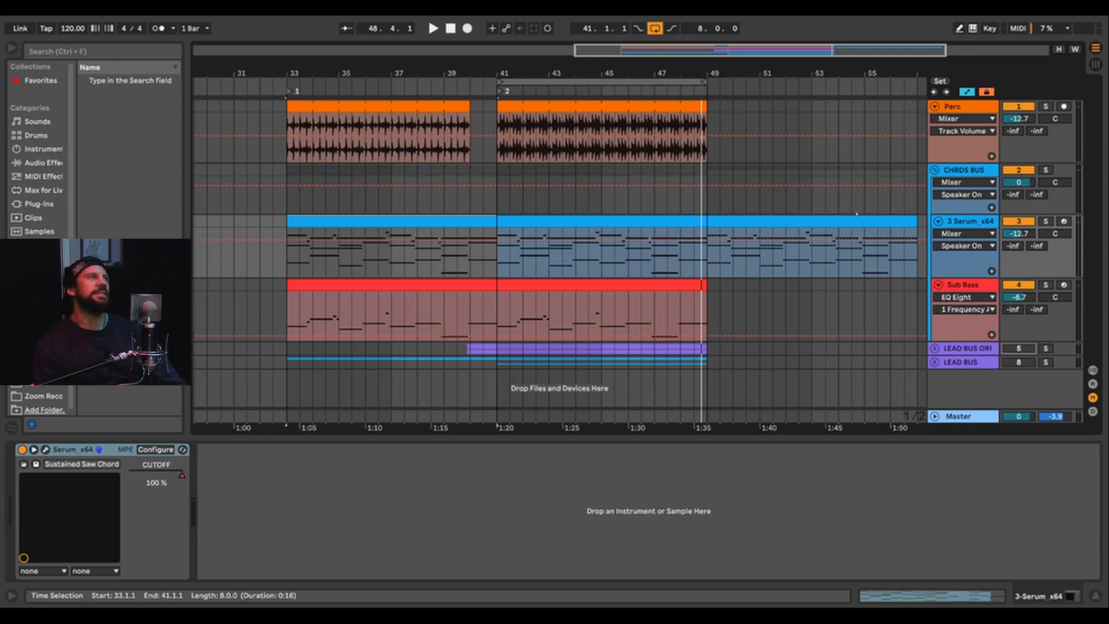
# Step: Collapse the CHRDS BUS group and the Perc track, and mute Perc
pyautogui.click(936, 170)
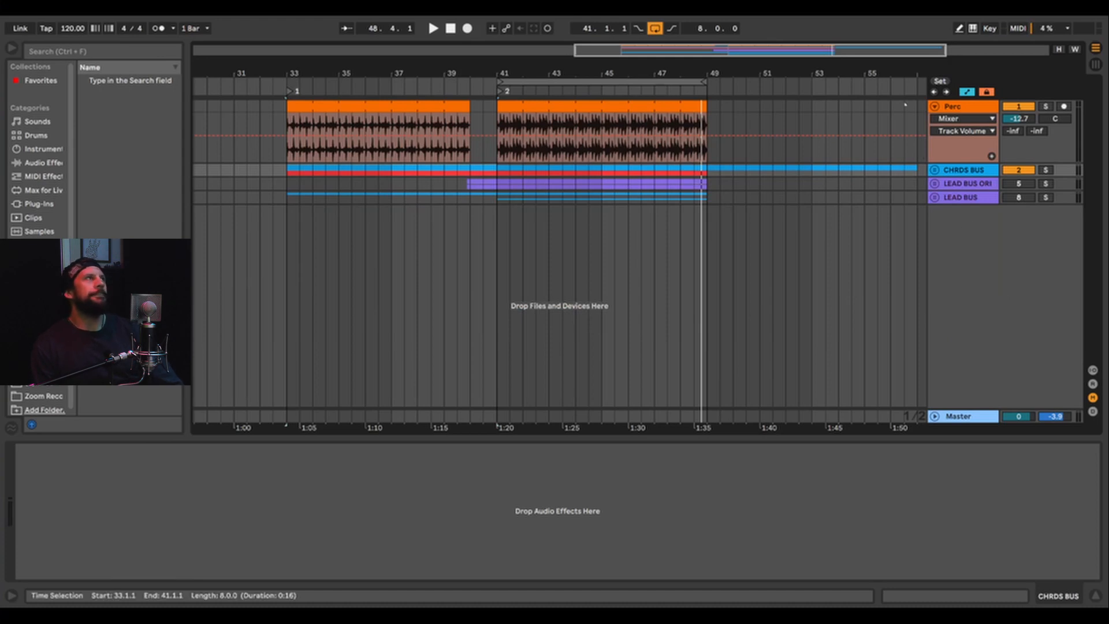
pyautogui.click(934, 107)
pyautogui.click(1019, 106)
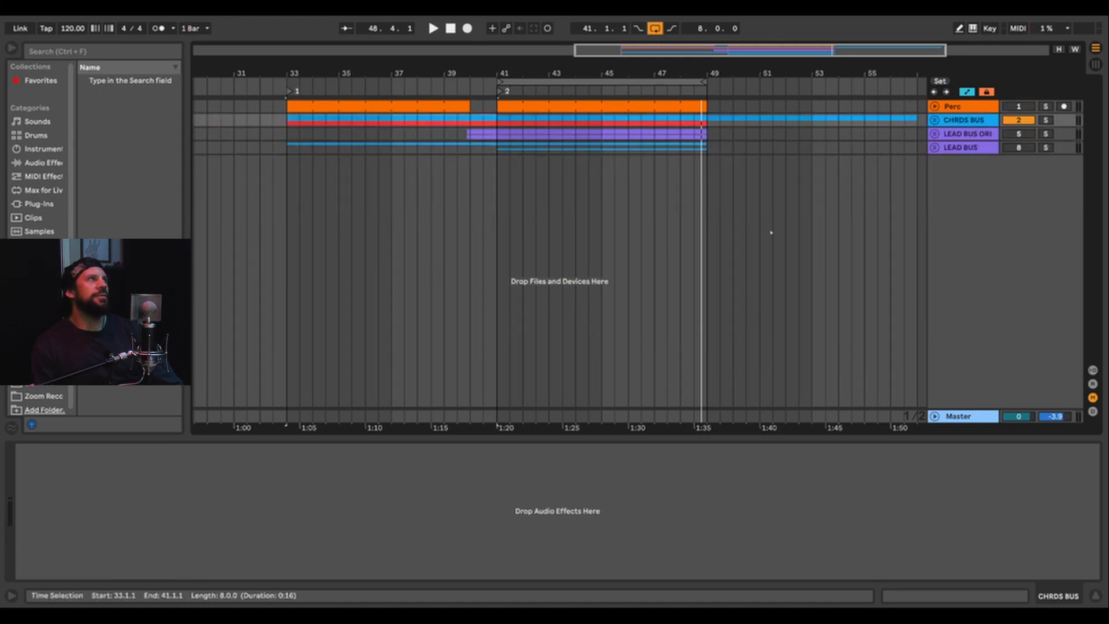
# Step: Insert a MIDI track below the LEAD BUS group and colour it green
pyautogui.hotkey('ctrl', 'shift', 't')
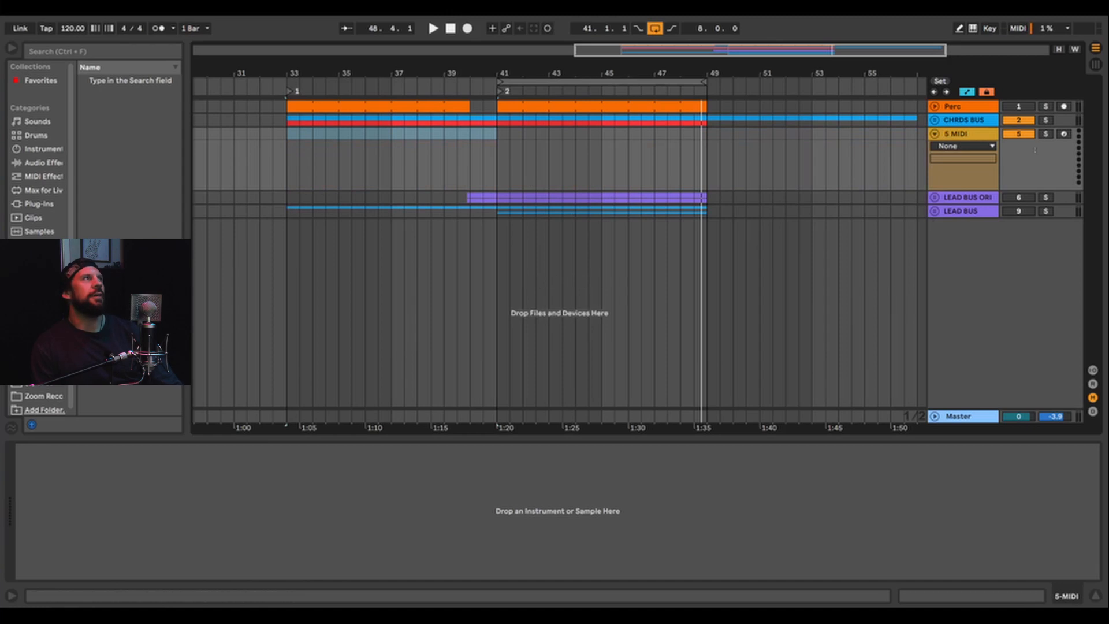
pyautogui.moveTo(978, 136); pyautogui.dragTo(974, 238)
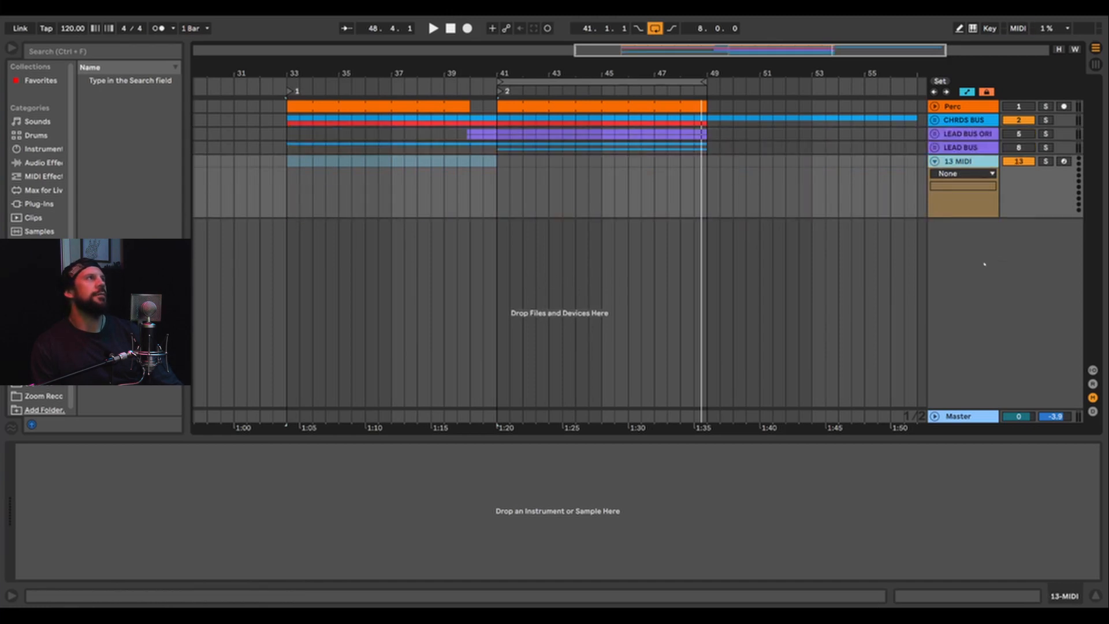
pyautogui.click(984, 215)
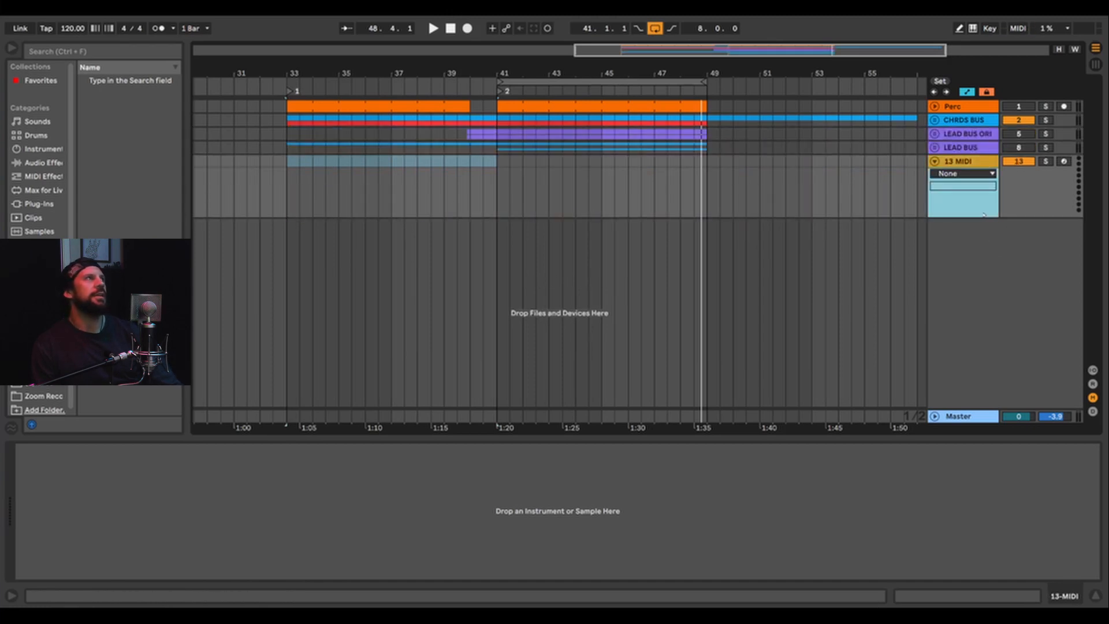
pyautogui.rightClick(965, 164)
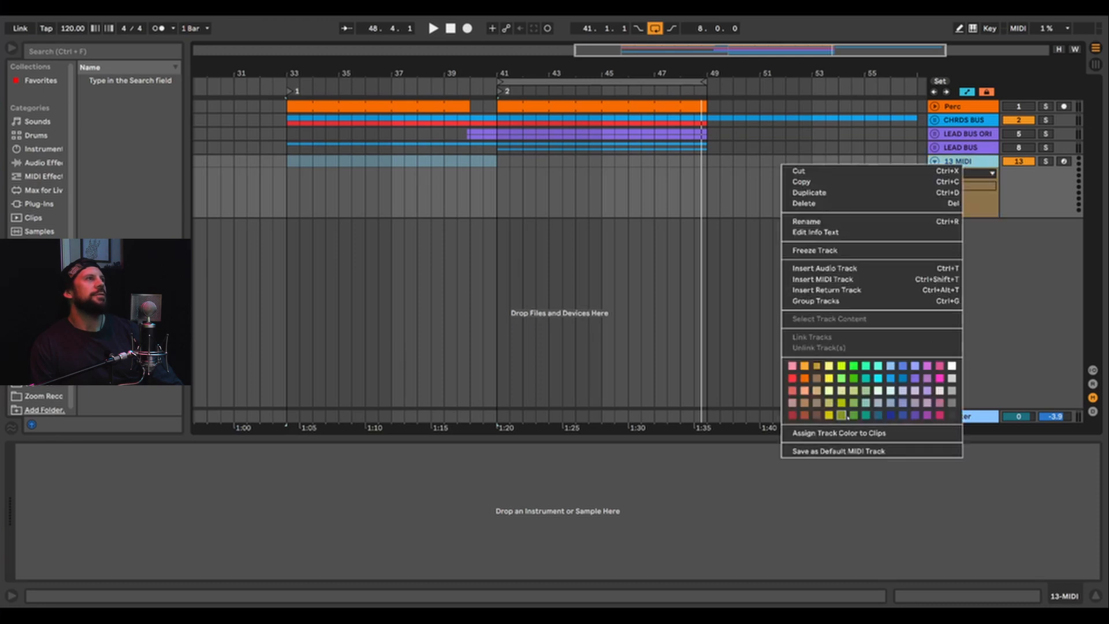
pyautogui.click(854, 379)
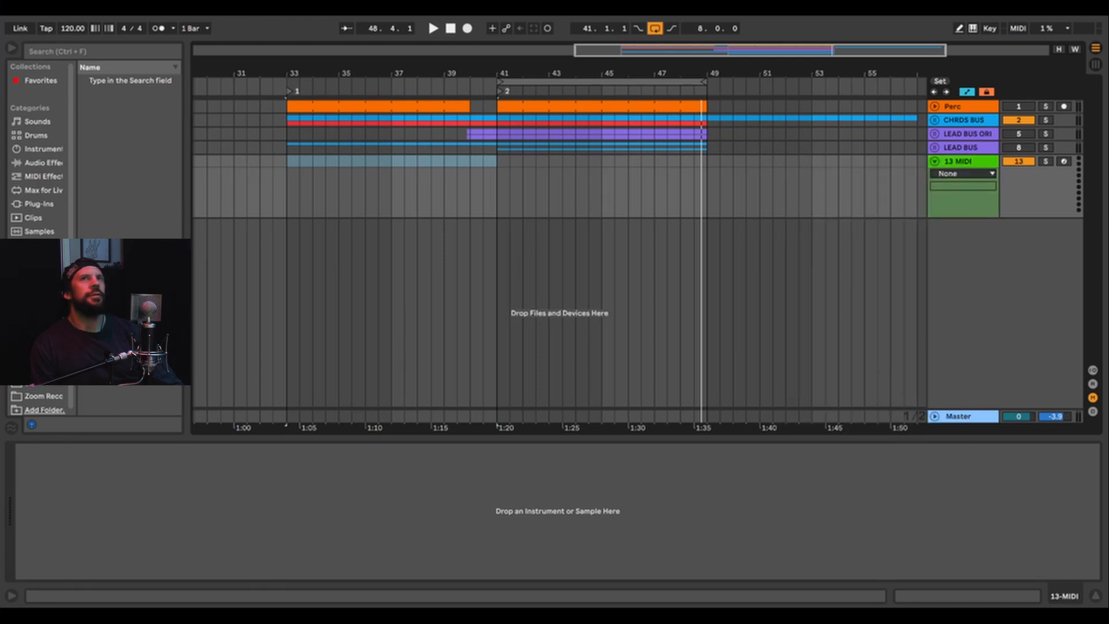
# Step: Find Battery 4 in the browser and load it onto the new MIDI track
pyautogui.hotkey('ctrl', 'f')
pyautogui.write('batter')
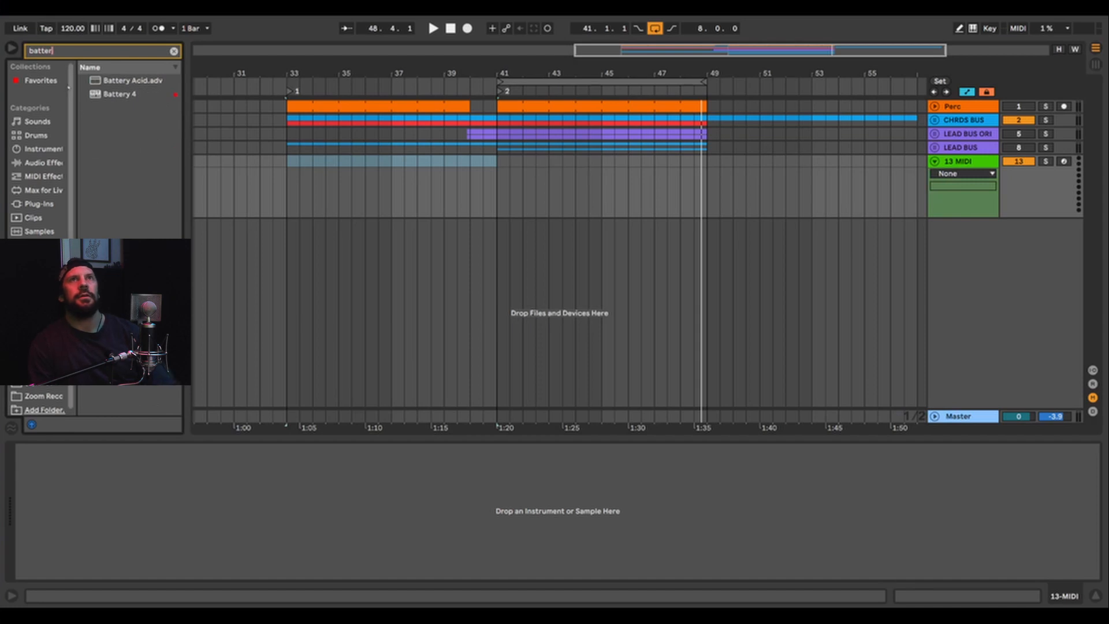
pyautogui.click(119, 94)
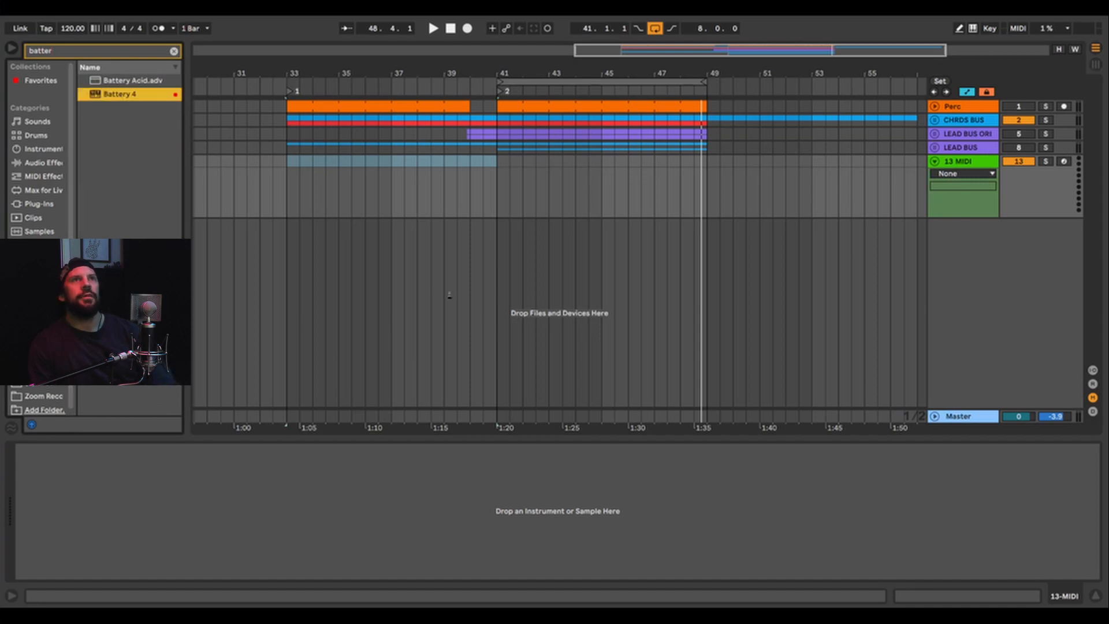
pyautogui.press('Return')
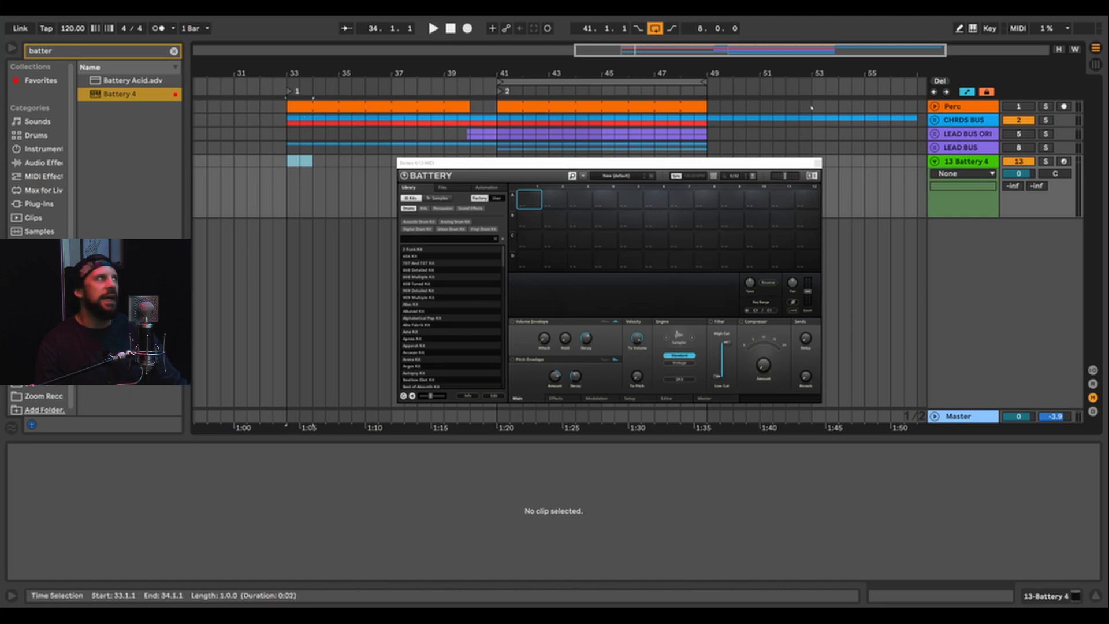
# Step: Create an empty one-bar MIDI clip at bar 33 on the Battery 4 track
pyautogui.click(287, 161)
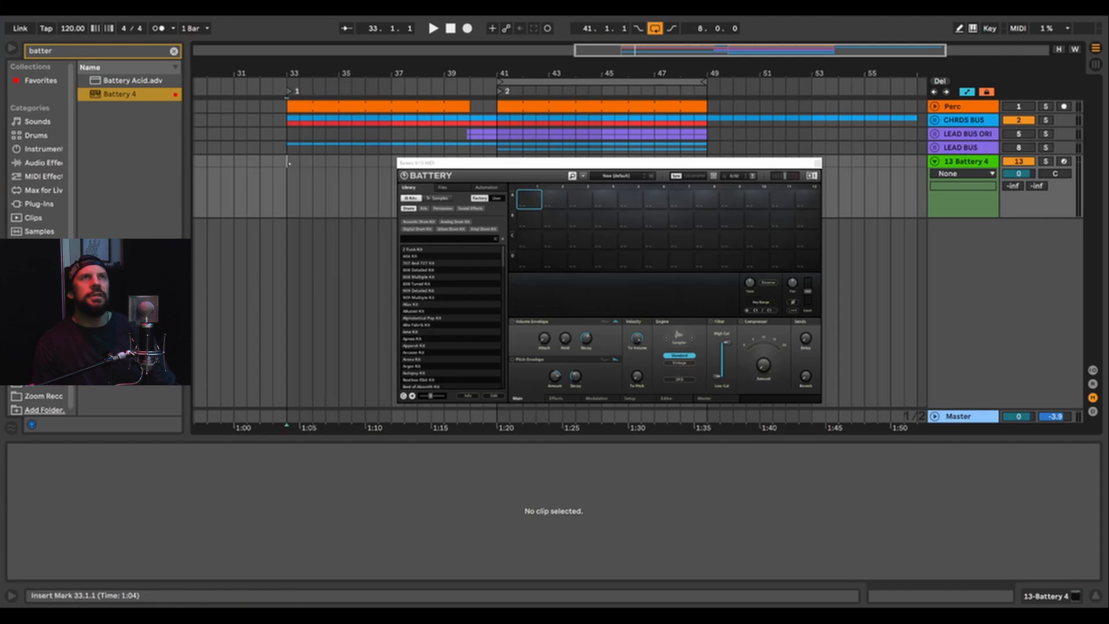
pyautogui.moveTo(290, 165); pyautogui.dragTo(312, 165)
pyautogui.hotkey('ctrl', 'shift', 'm')
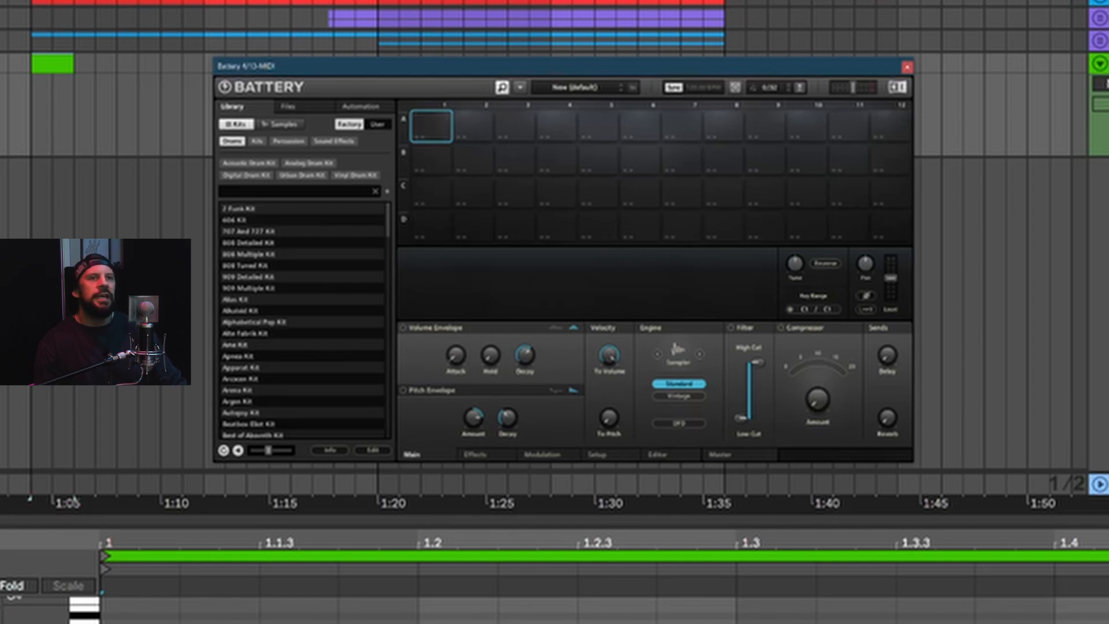
# Step: Add C3 notes on all four beats of the clip and transpose them down to C2
pyautogui.click(102, 612)
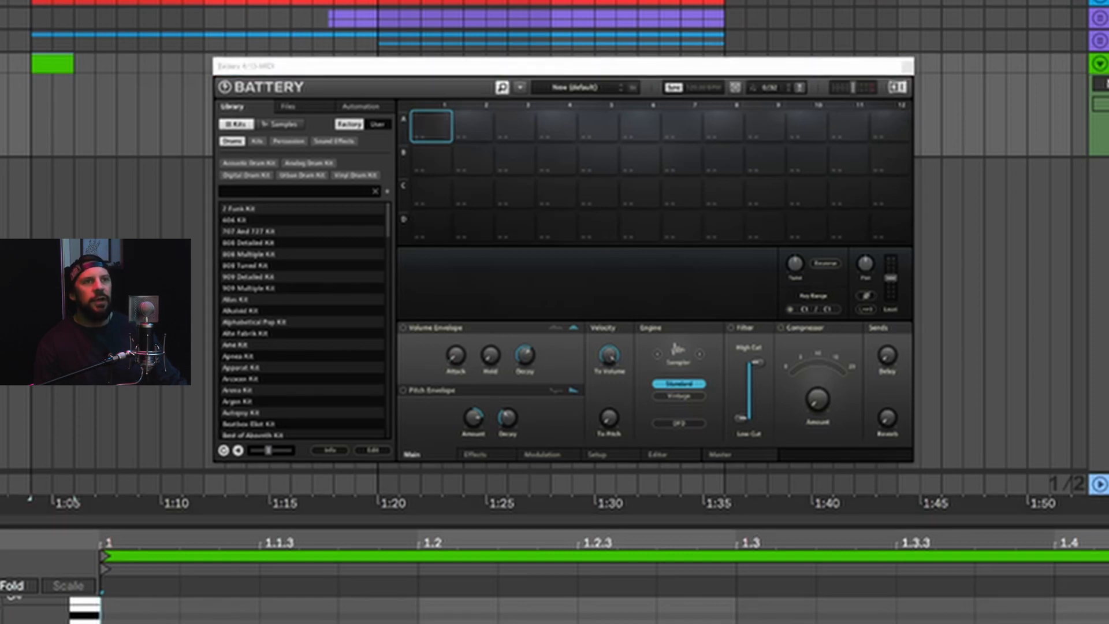
pyautogui.doubleClick(139, 619)
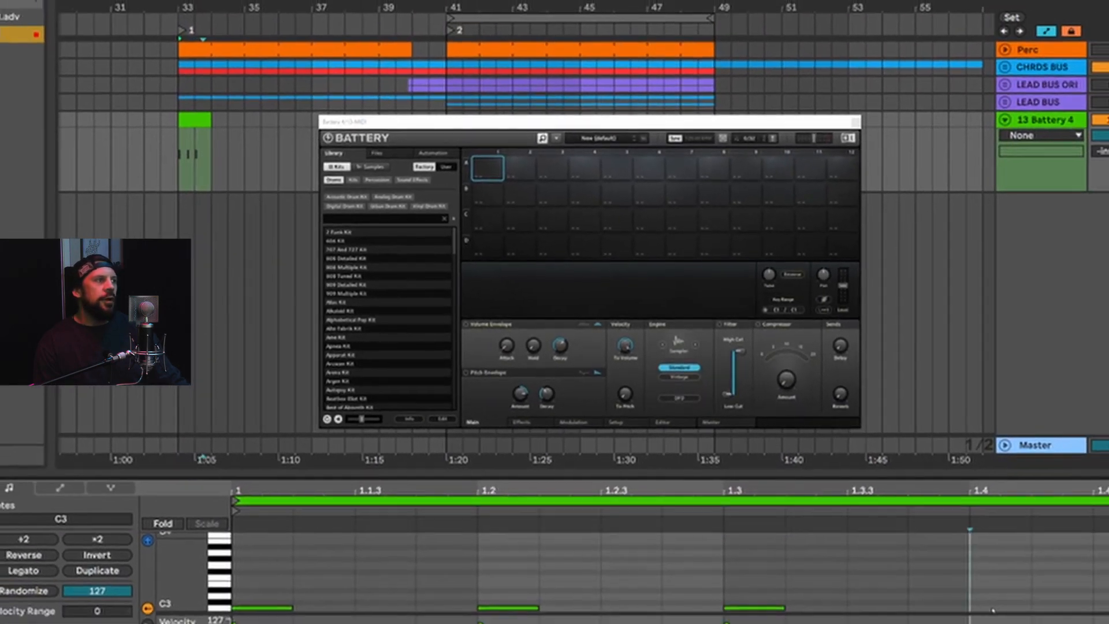
pyautogui.doubleClick(995, 609)
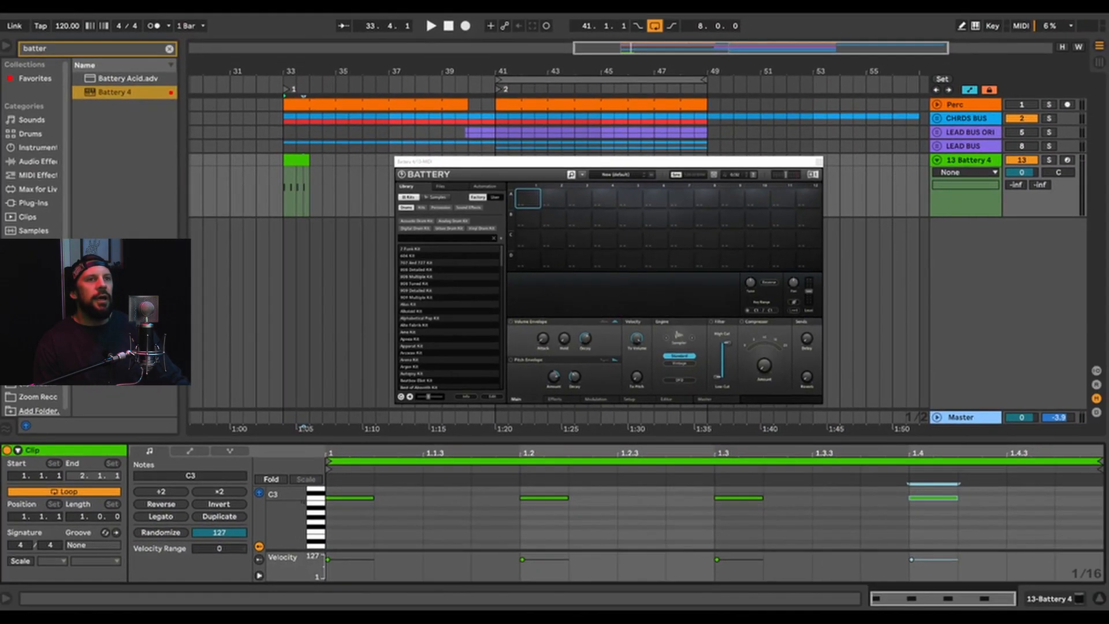
pyautogui.hotkey('ctrl', 'a')
pyautogui.hotkey('shift', 'Down')
pyautogui.hotkey('shift', 'Down')
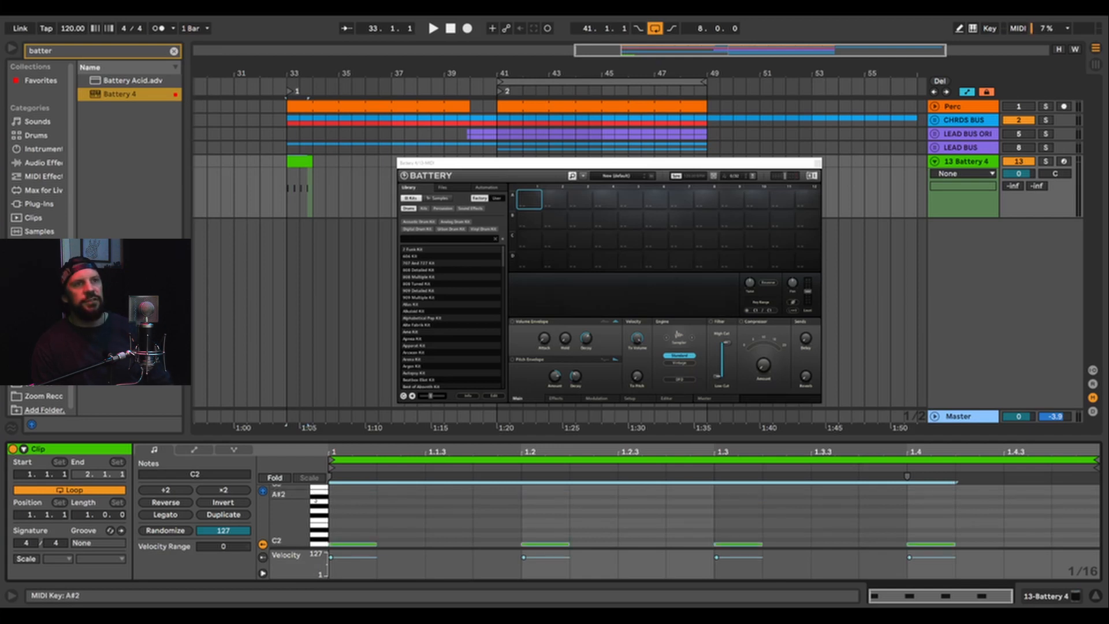
# Step: Select Battery's first cell and filter the factory sample library to Drums and Kick, with sample autoload on
pyautogui.click(528, 203)
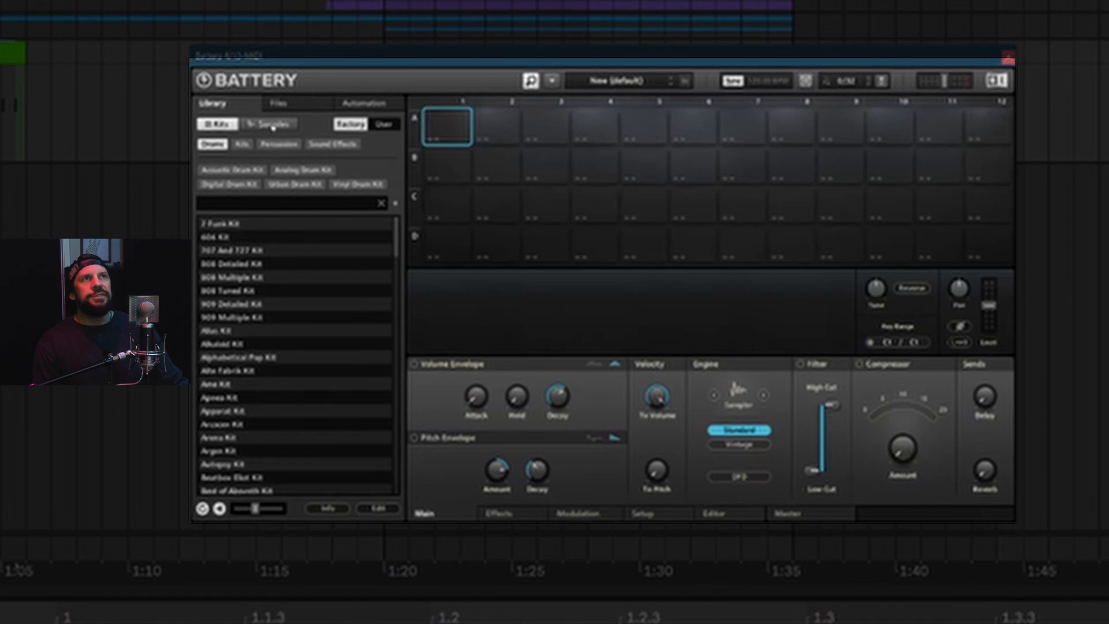
pyautogui.click(272, 125)
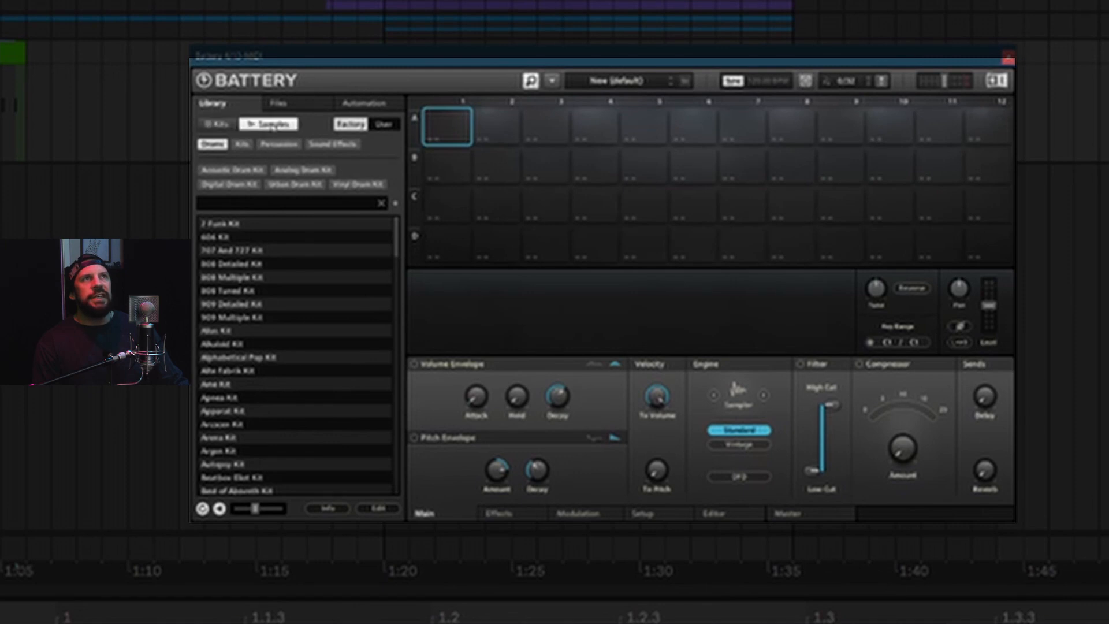
pyautogui.click(213, 145)
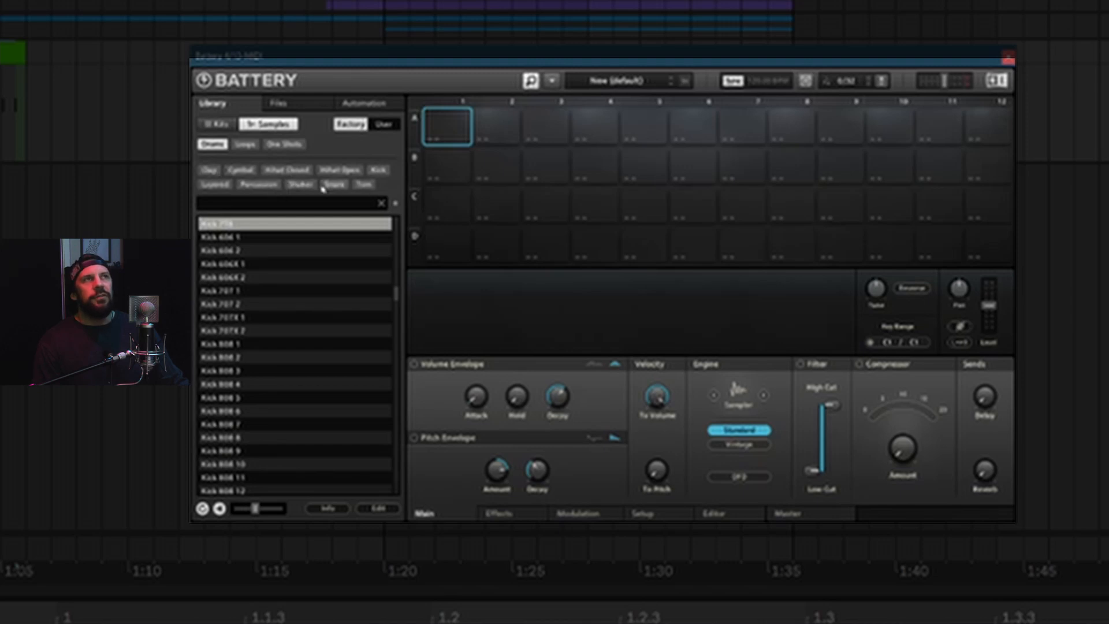
pyautogui.click(378, 172)
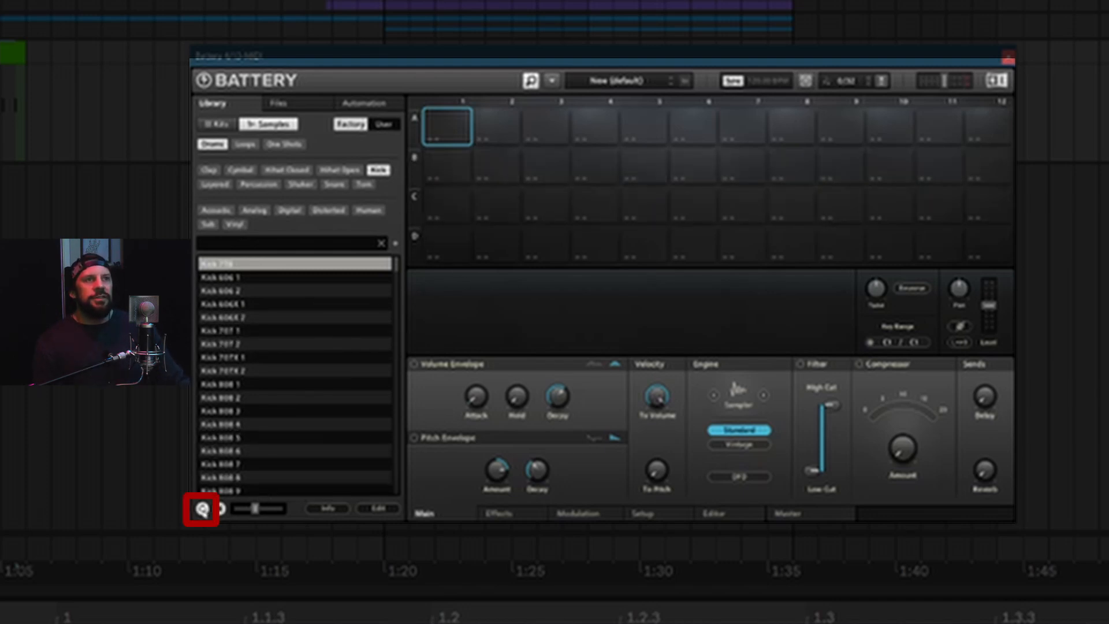
pyautogui.click(203, 509)
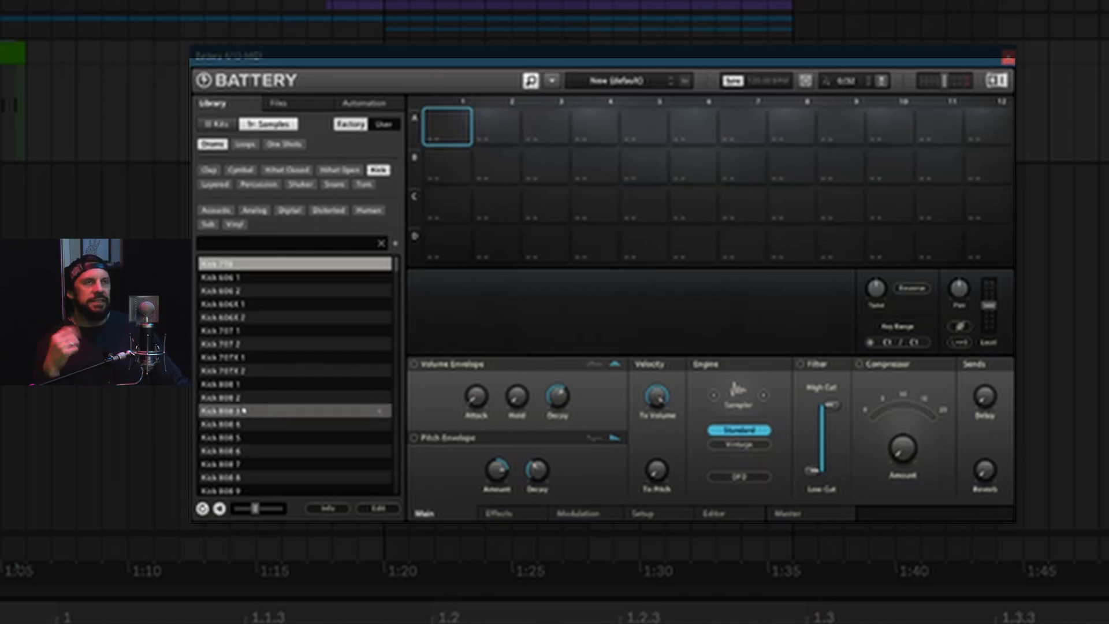
# Step: Load Kick 707 2 into cell A1 and step through the following kick samples to Kick 808 3
pyautogui.doubleClick(254, 346)
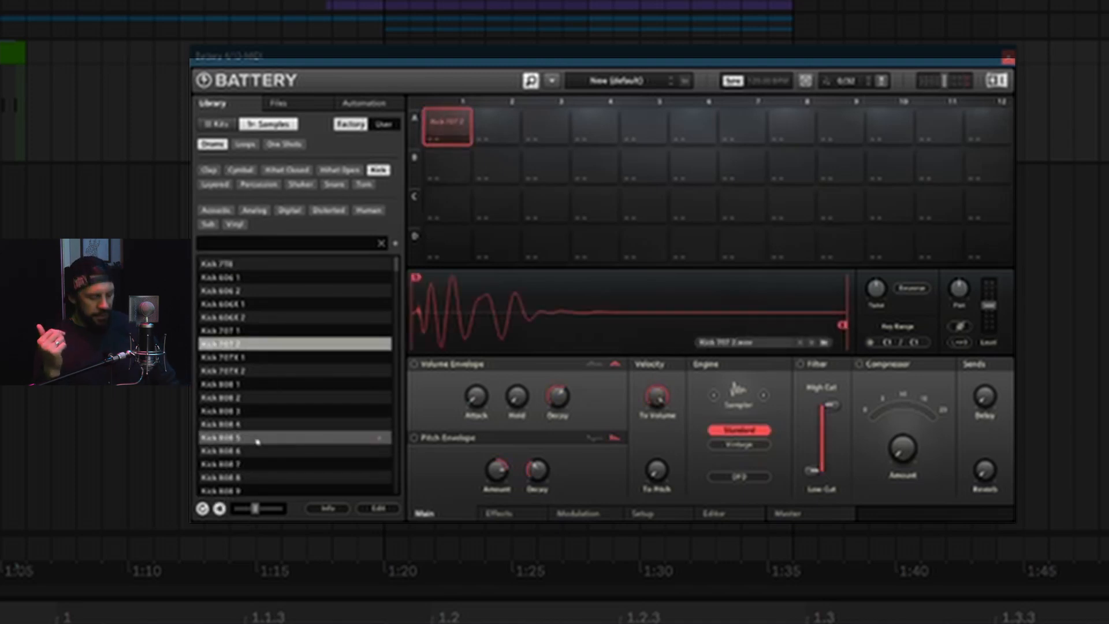
pyautogui.press('Down')
pyautogui.press('Down')
pyautogui.press('Down')
pyautogui.press('Down')
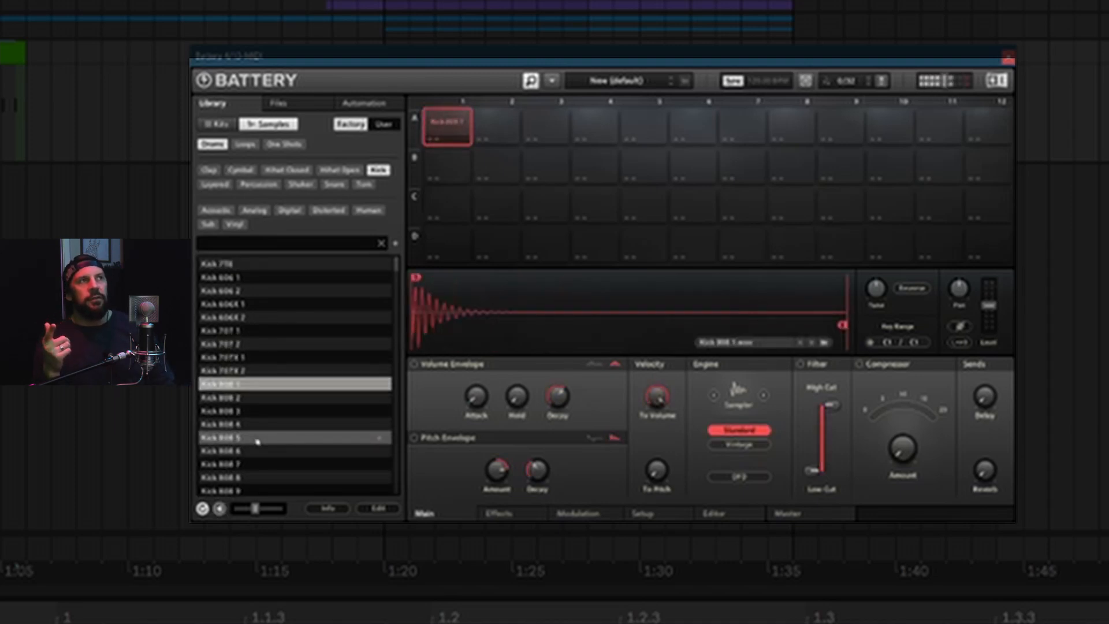
pyautogui.press('Down')
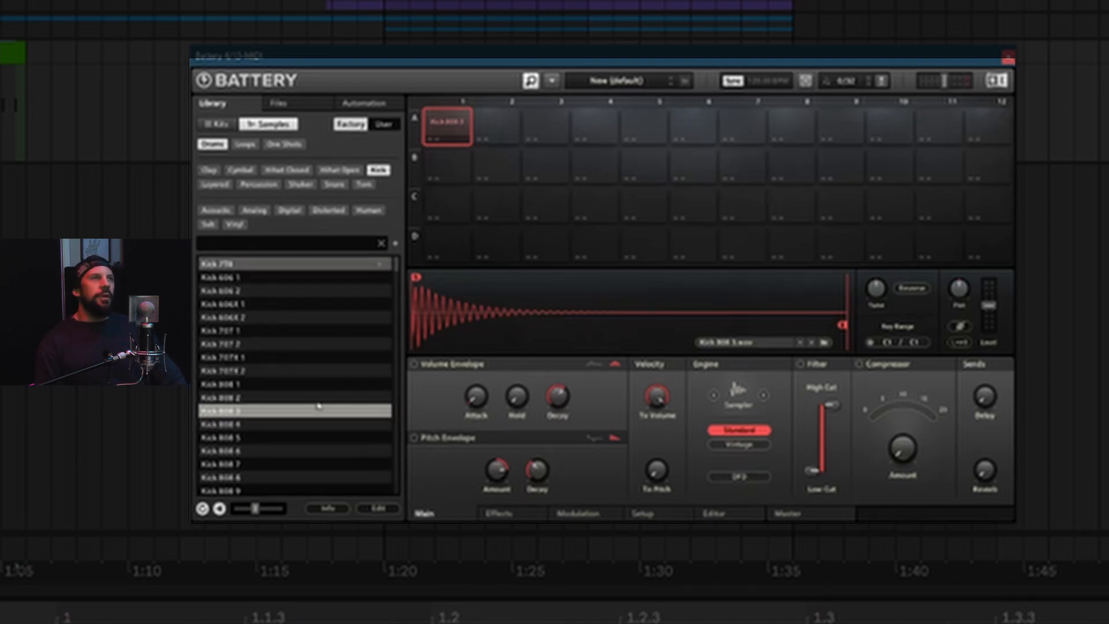
# Step: Extend the kick clip to bar 41 and play the section
pyautogui.click(6, 55)
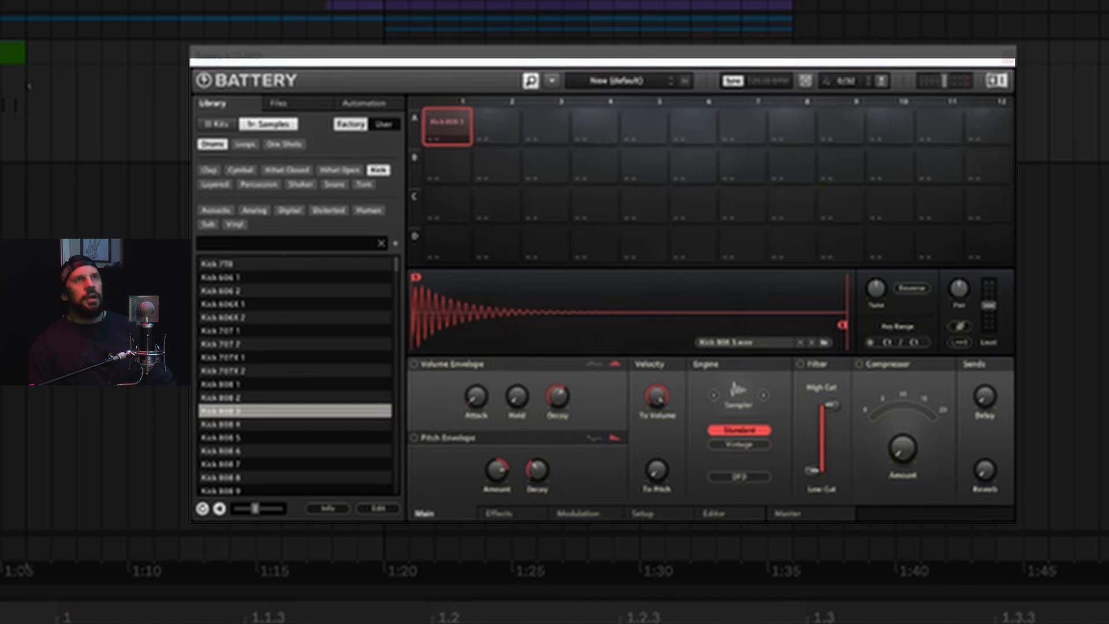
pyautogui.moveTo(24, 55); pyautogui.dragTo(344, 56)
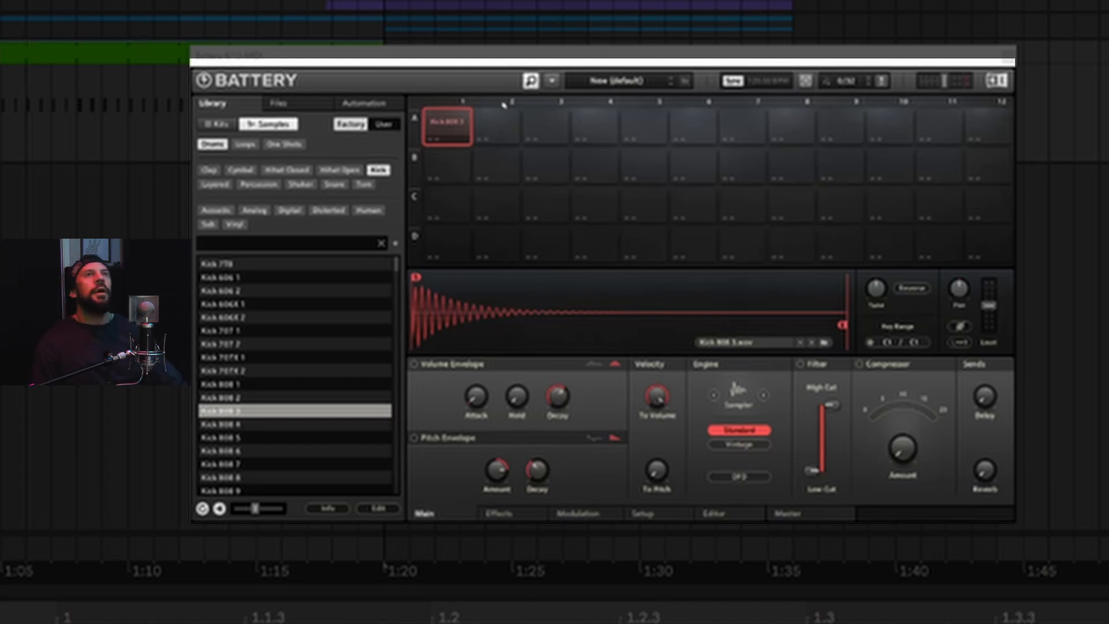
pyautogui.press('space')
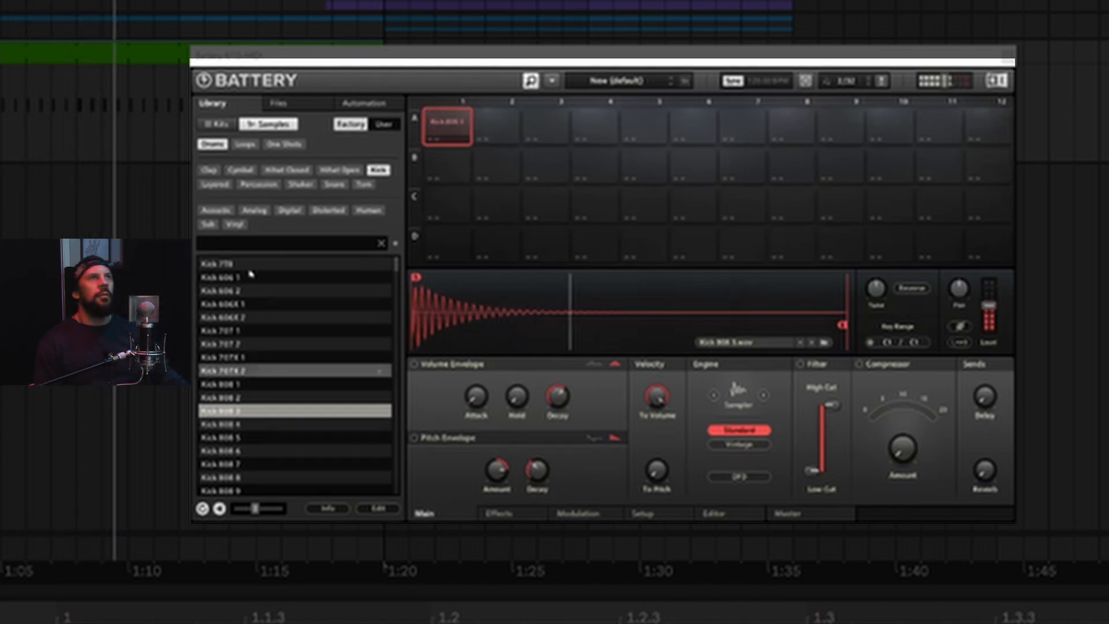
# Step: Audition other 808 kicks in cell A1 during playback and return to Kick 808 3
pyautogui.doubleClick(239, 423)
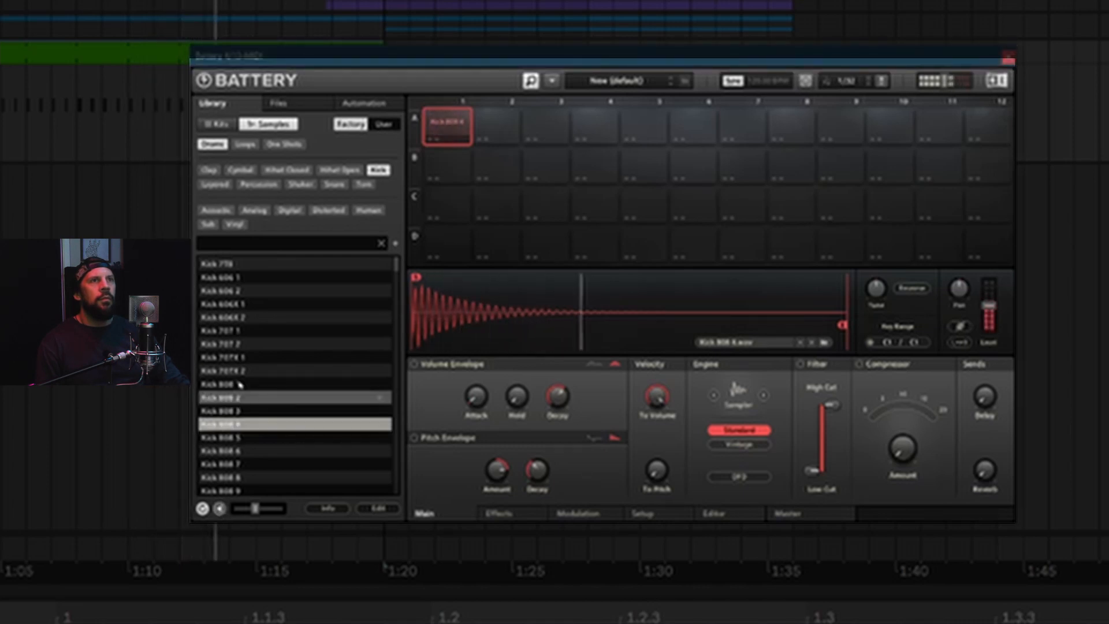
pyautogui.doubleClick(242, 410)
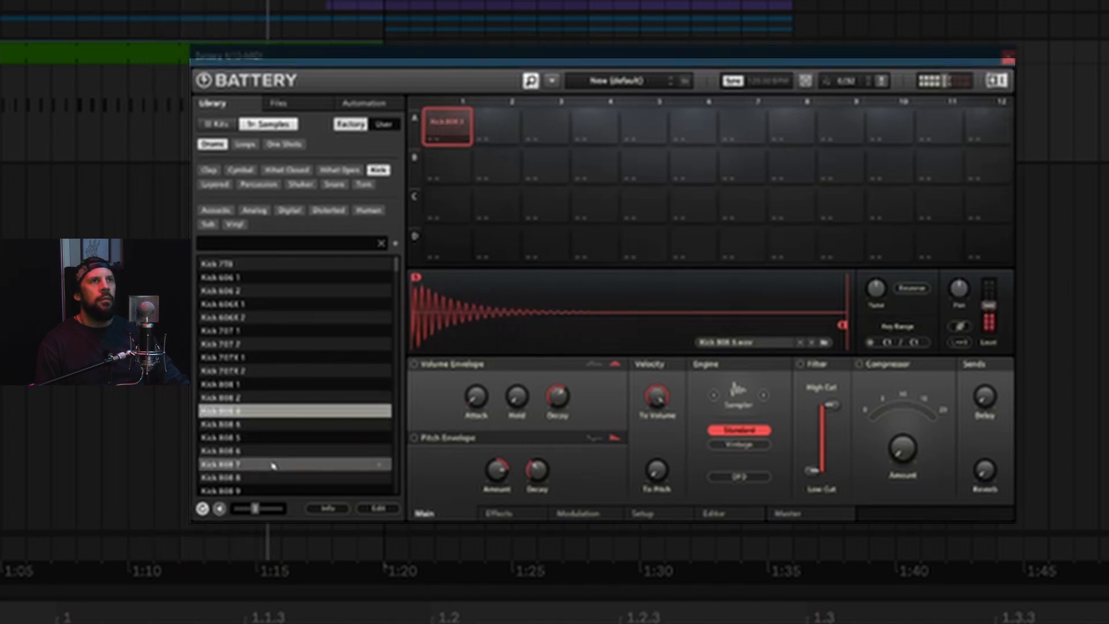
pyautogui.press('Down')
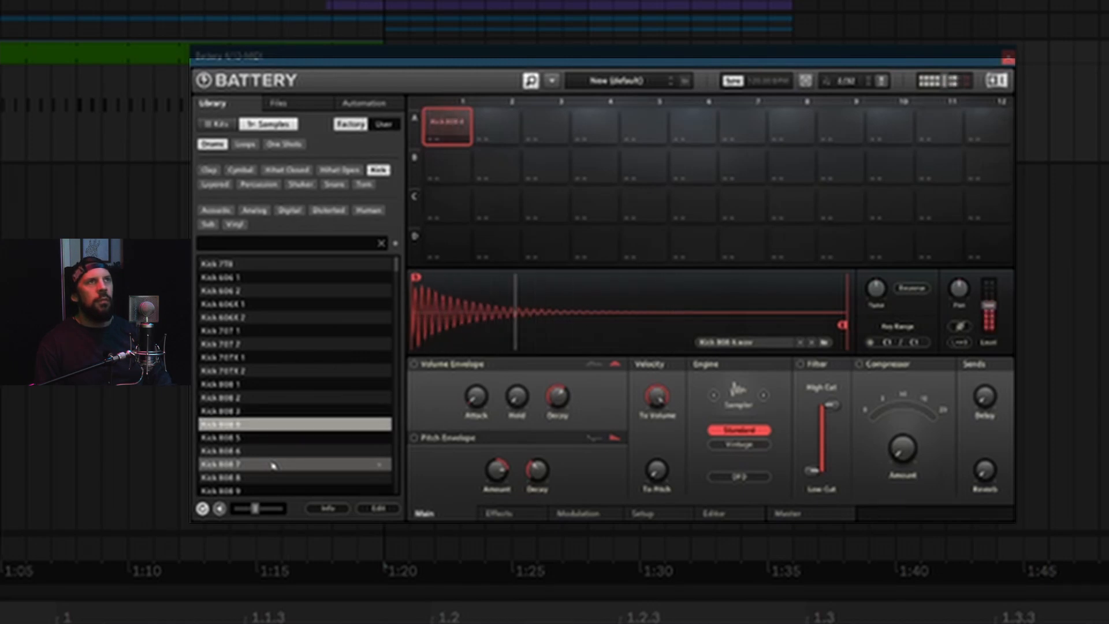
pyautogui.press('Down')
pyautogui.press('Down')
pyautogui.press('Down')
pyautogui.press('Down')
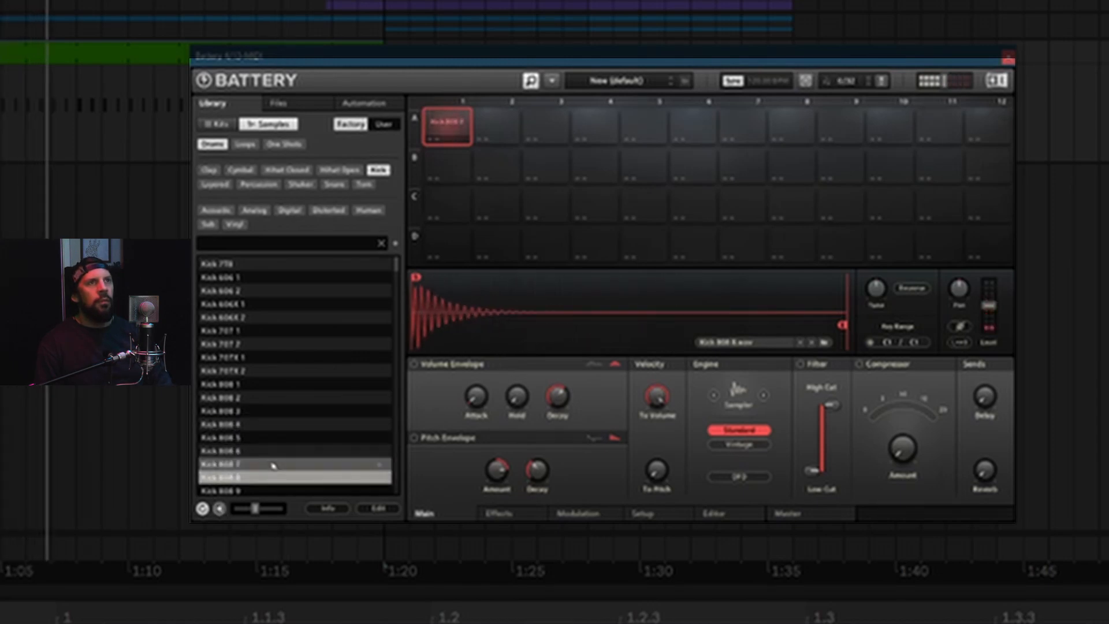
pyautogui.press('Down')
pyautogui.press('Down')
pyautogui.doubleClick(275, 386)
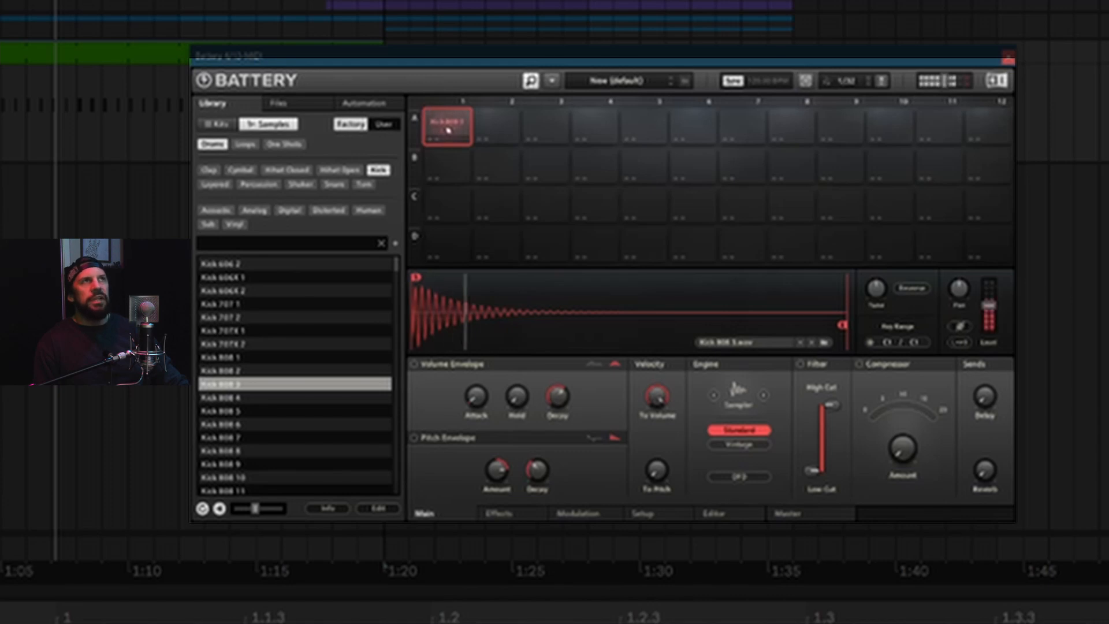
# Step: Move Kick 808 3 to cell A2, and try Kick 808 7 and Kick 808 12 in cell A1
pyautogui.moveTo(484, 130); pyautogui.dragTo(502, 131)
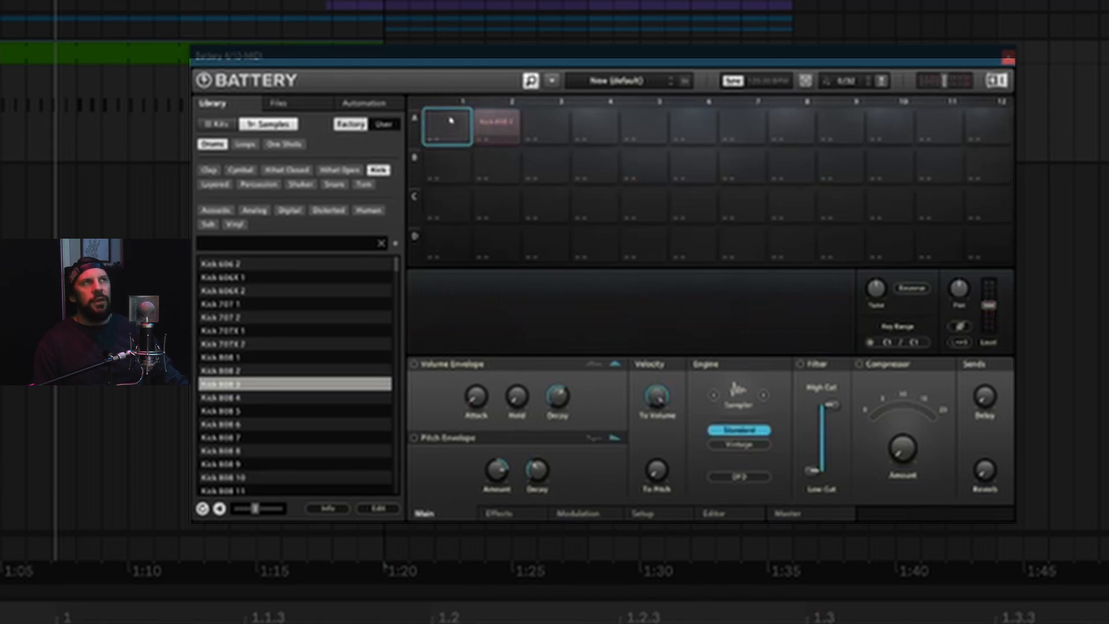
pyautogui.doubleClick(267, 438)
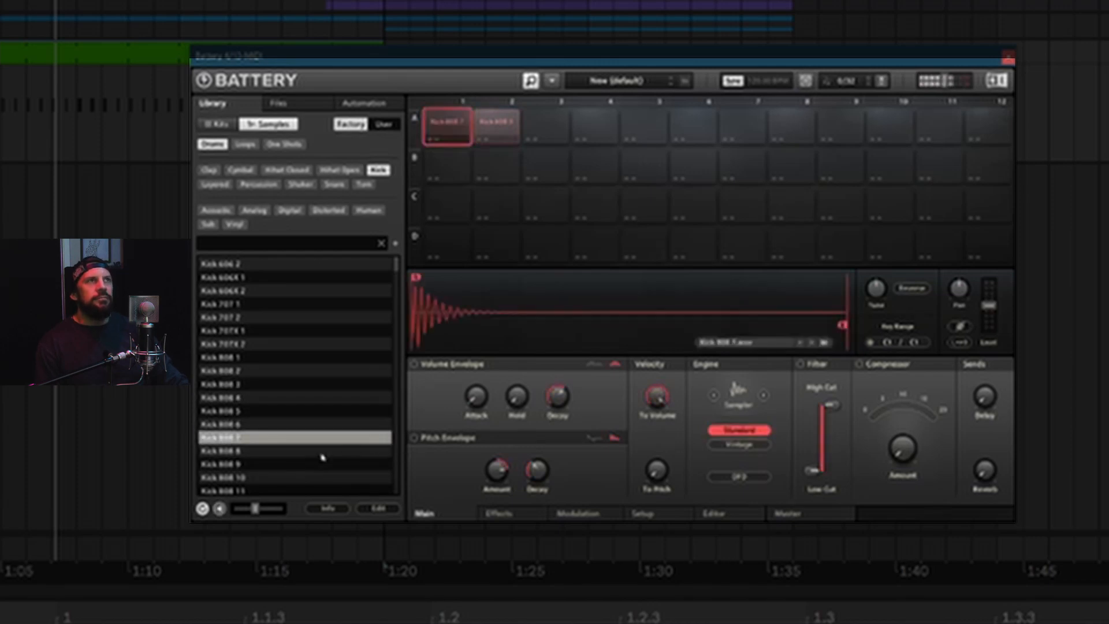
pyautogui.scroll(-3, 320, 390)
pyautogui.doubleClick(283, 438)
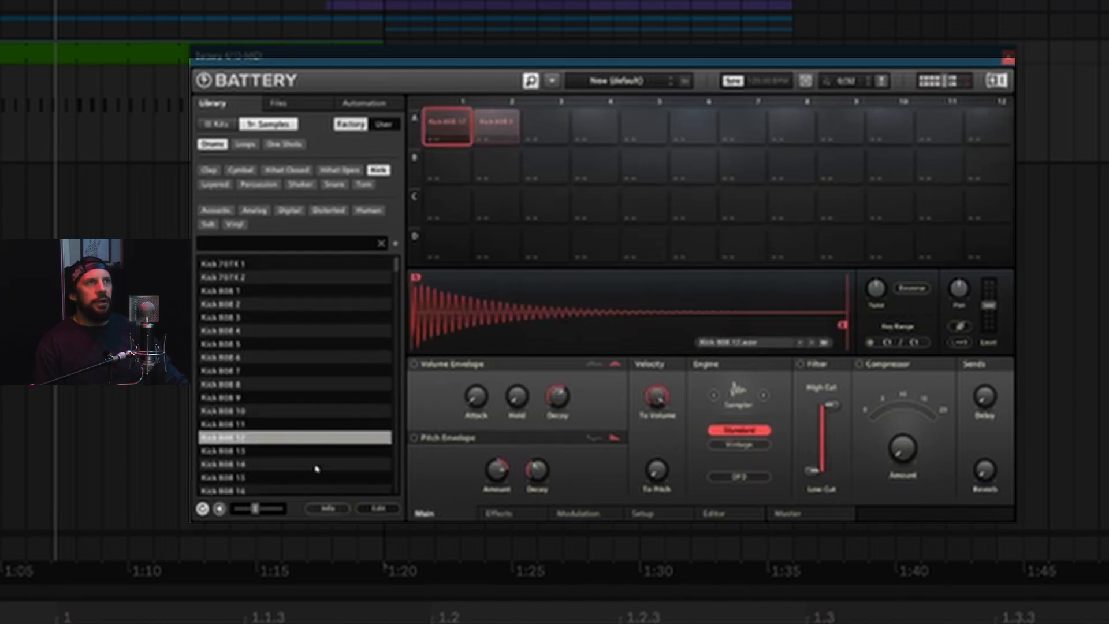
# Step: Step through the kick samples following Kick 808 12 in cell A1 until Kick 808 21 is loaded
pyautogui.press('Down')
pyautogui.press('Down')
pyautogui.press('Down')
pyautogui.press('Down')
pyautogui.press('Down')
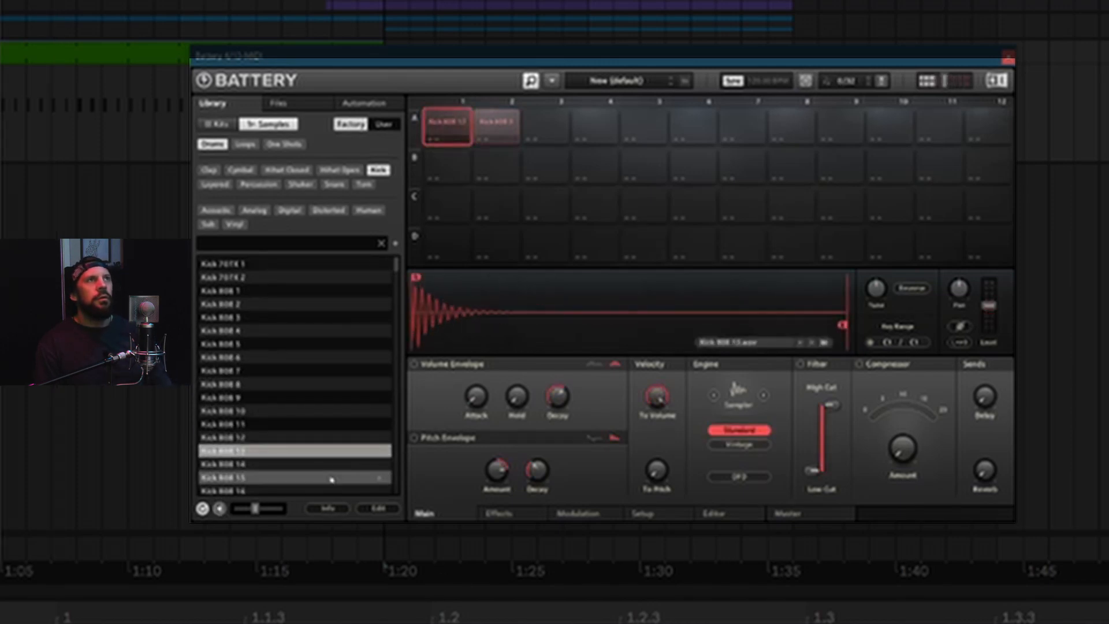
pyautogui.press('Down')
pyautogui.press('Down')
pyautogui.press('Down')
pyautogui.press('Down')
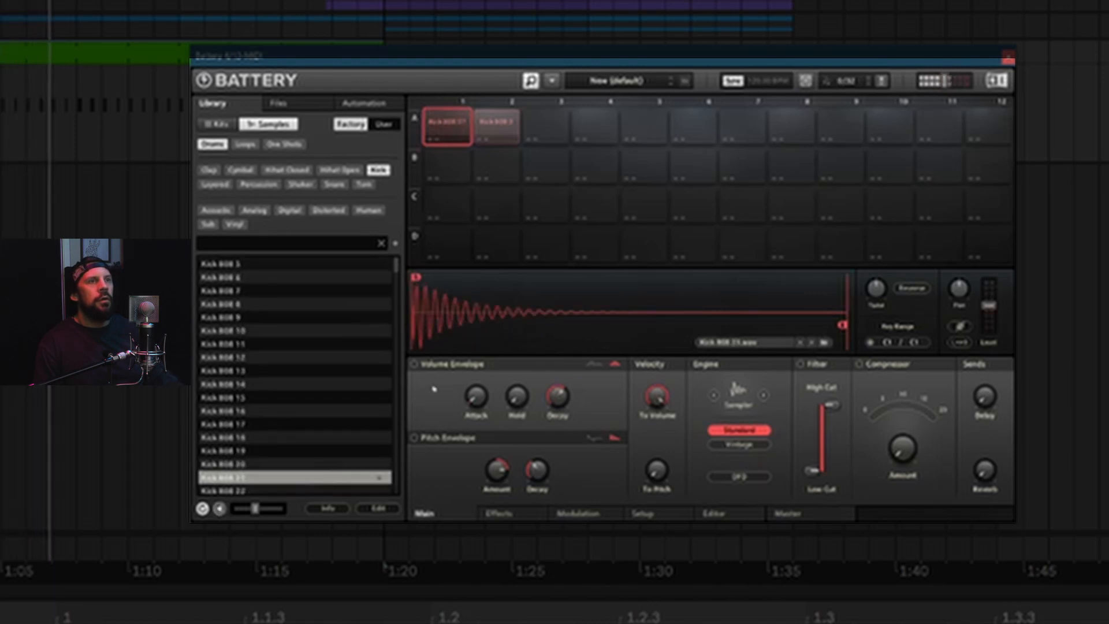
# Step: Copy Kick 808 21 from cell A1 to cell A3 and reselect cell A1
pyautogui.scroll(-3, 293, 364)
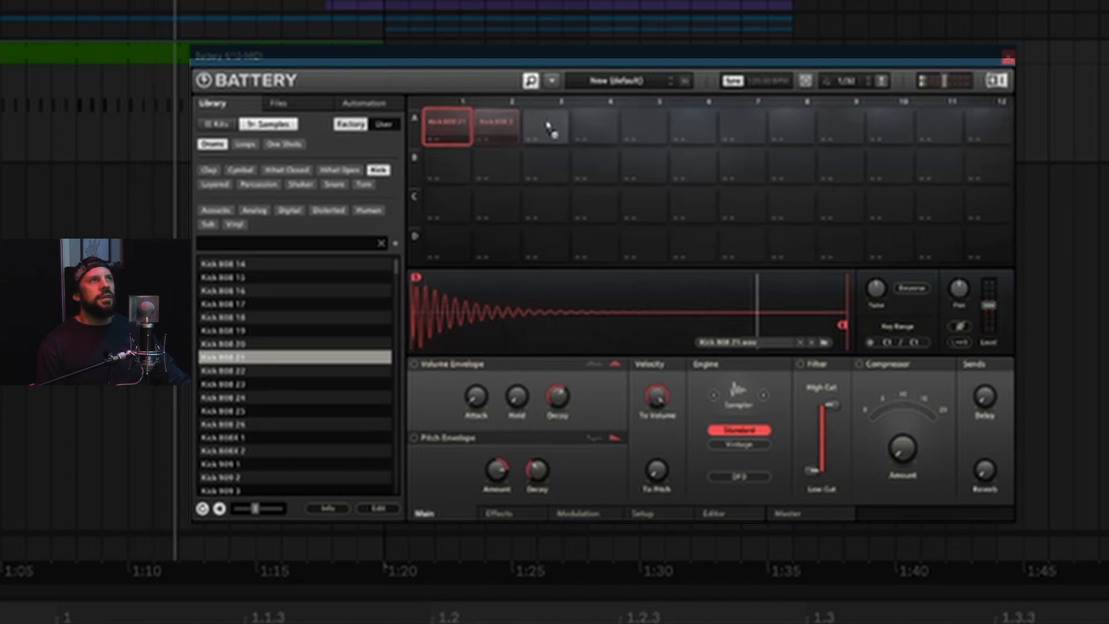
pyautogui.moveTo(599, 309); pyautogui.dragTo(546, 126)
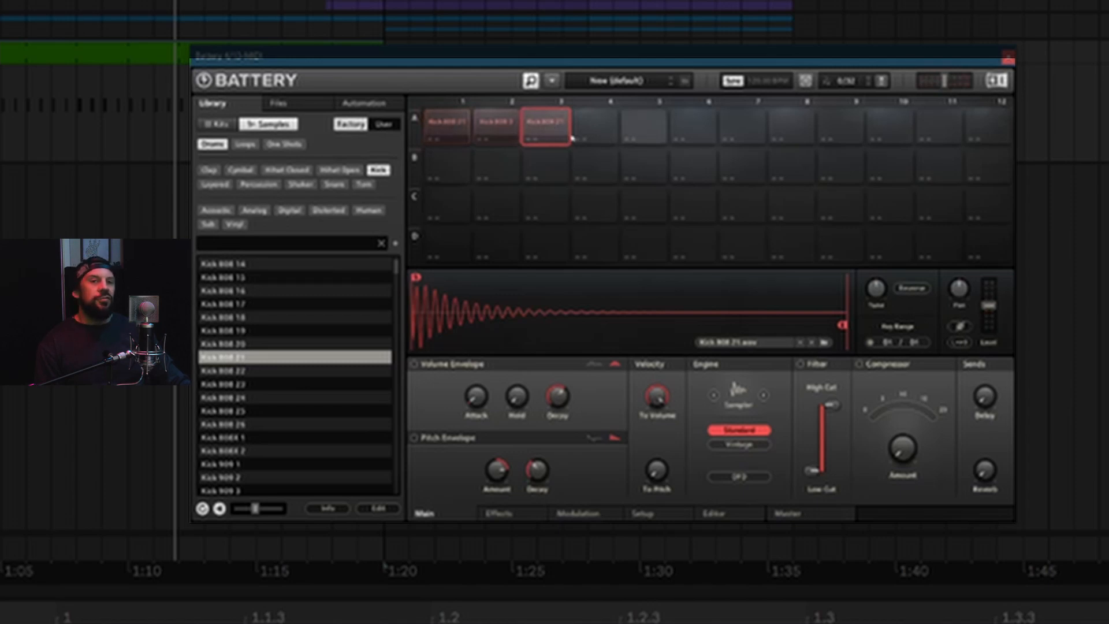
pyautogui.click(448, 124)
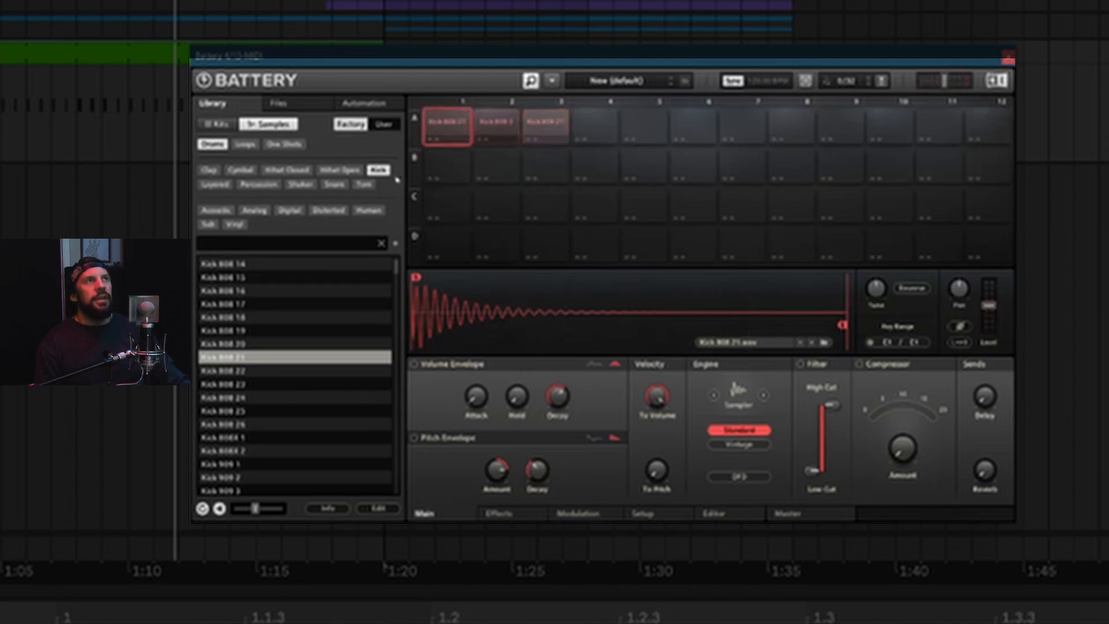
# Step: Audition further 808 and 909 kicks in cell A1, from Kick 808X 1 and Kick 808 20 to Kick 909 12
pyautogui.click(263, 437)
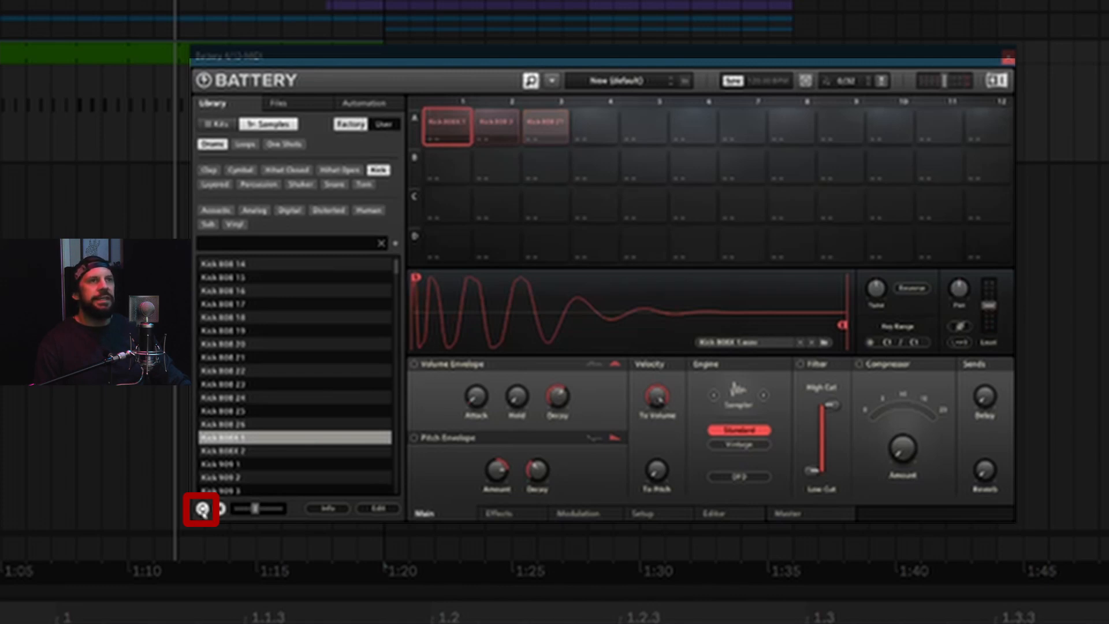
pyautogui.click(263, 344)
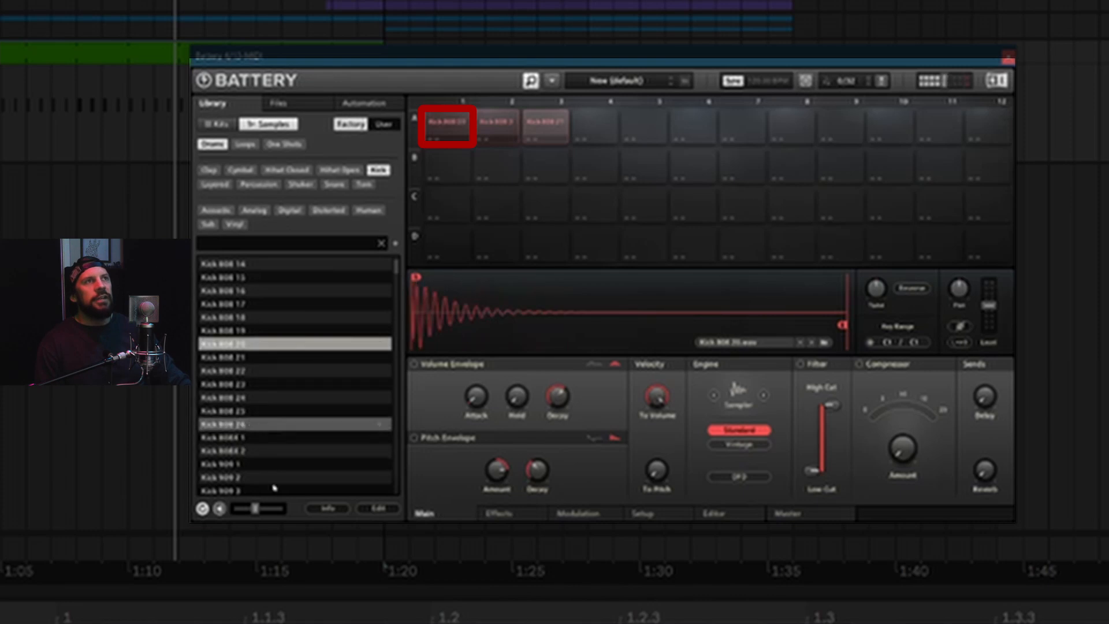
pyautogui.click(267, 424)
pyautogui.click(274, 489)
pyautogui.scroll(-8, 312, 390)
pyautogui.click(281, 398)
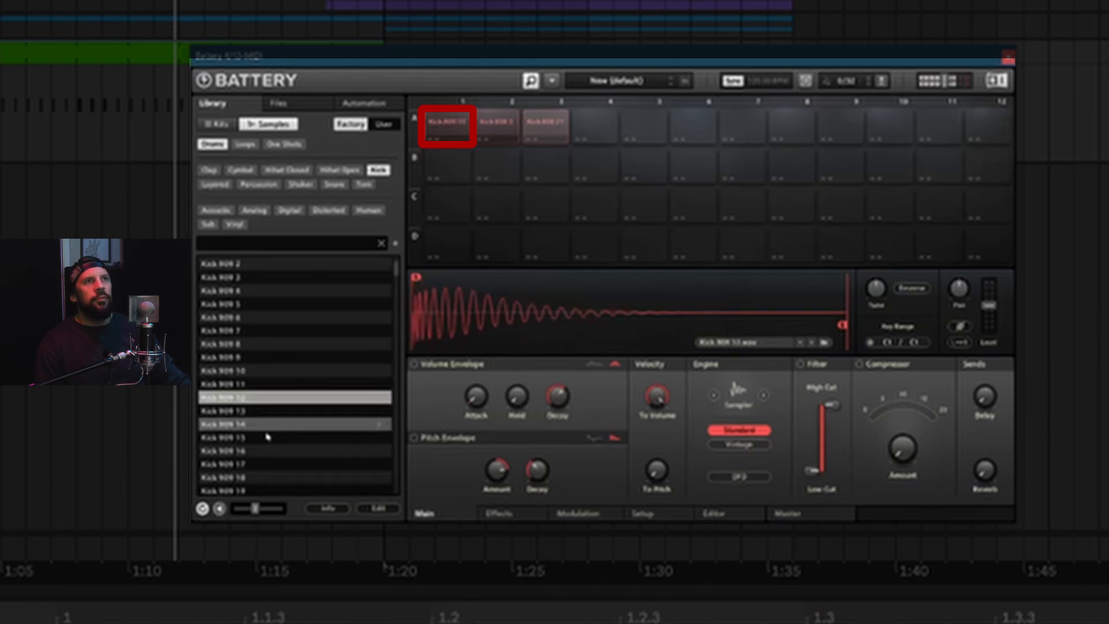
# Step: Audition Kick 909 15 and Kick 909 10, load Kick 909 4 into cell A1, and copy it to cell A4
pyautogui.click(269, 438)
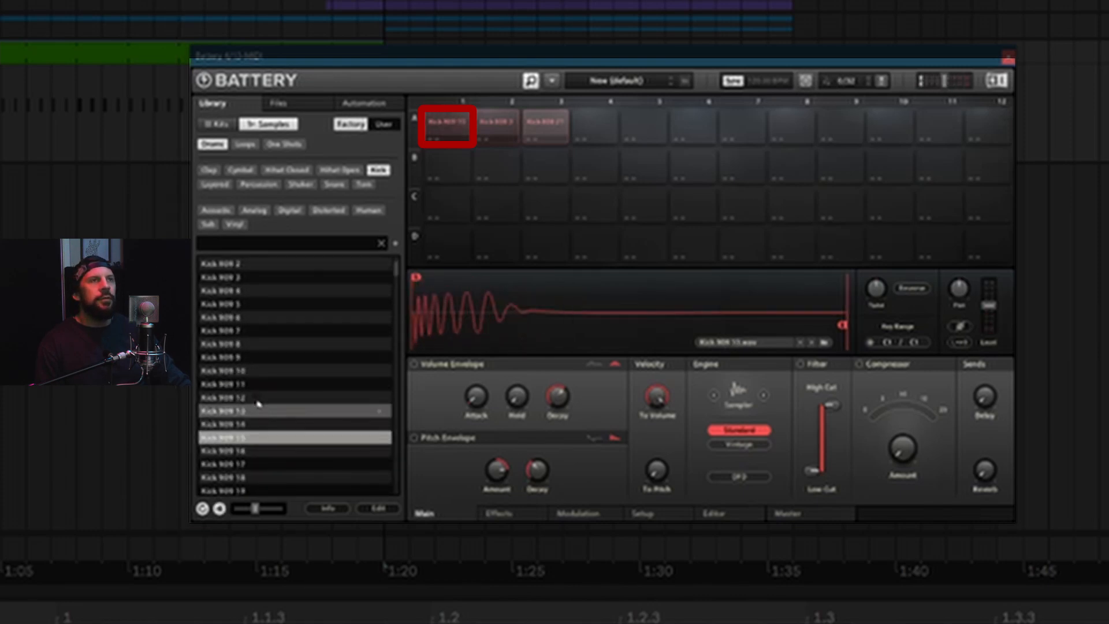
pyautogui.click(263, 370)
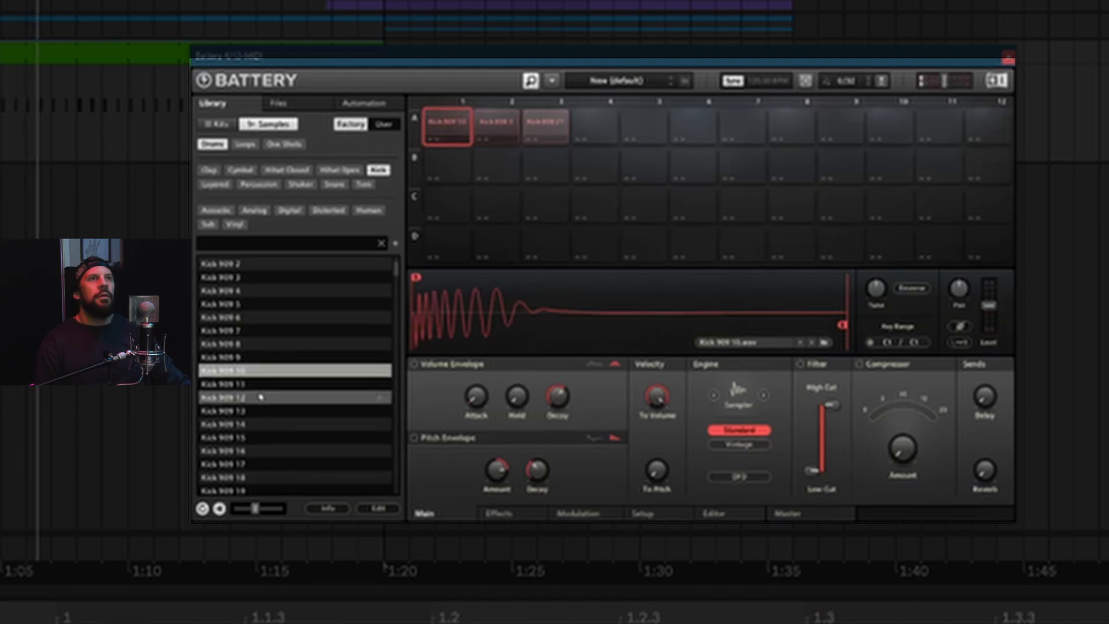
pyautogui.click(242, 291)
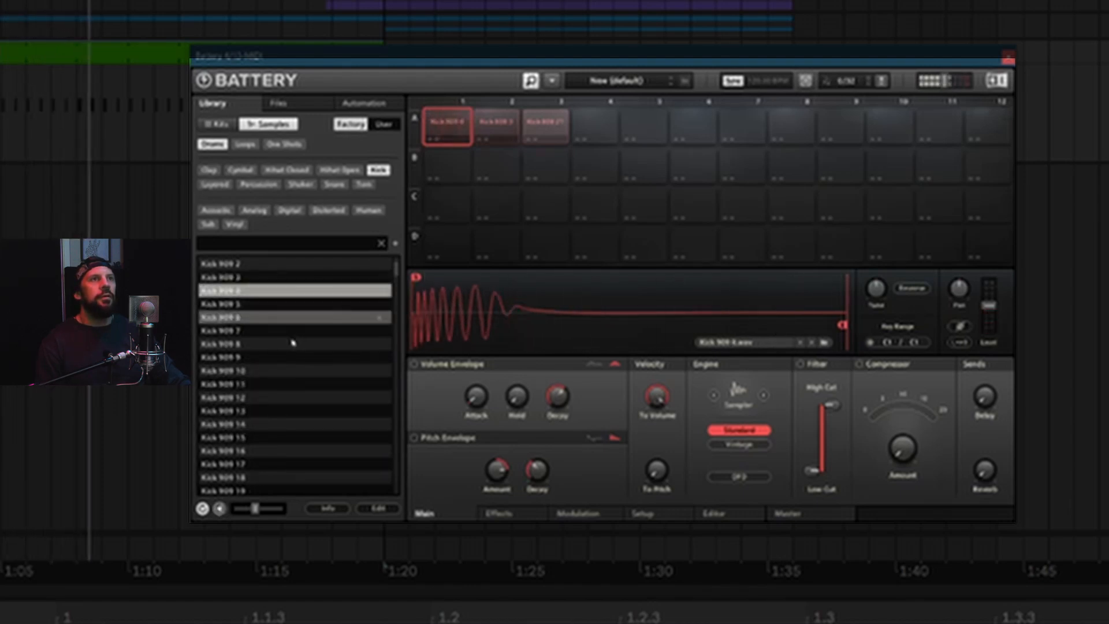
pyautogui.scroll(1, 280, 324)
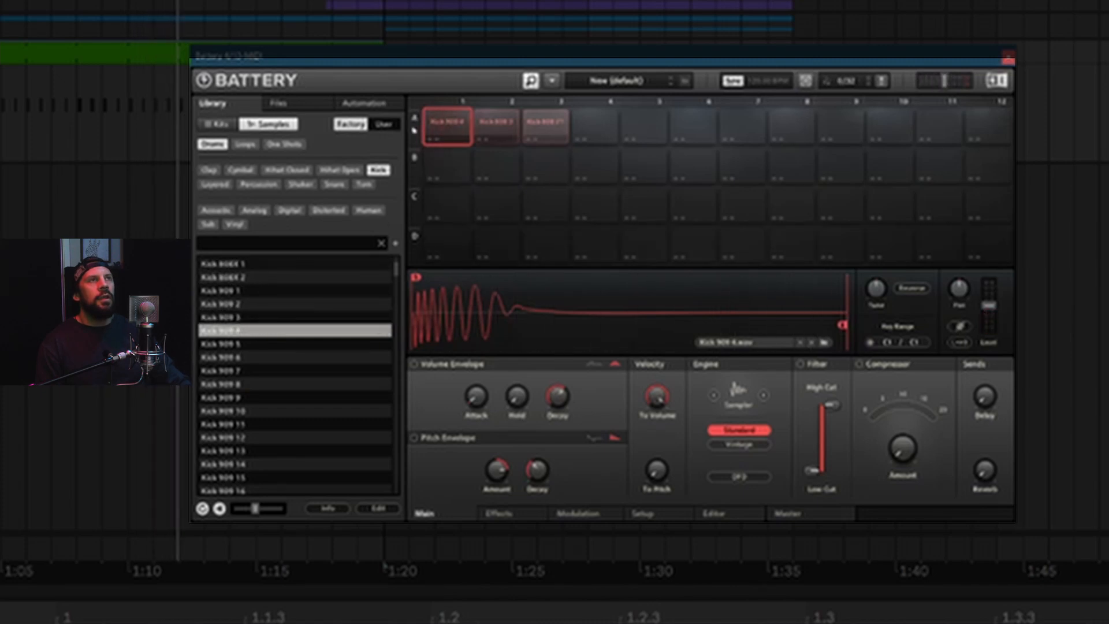
pyautogui.moveTo(454, 131); pyautogui.dragTo(601, 125)
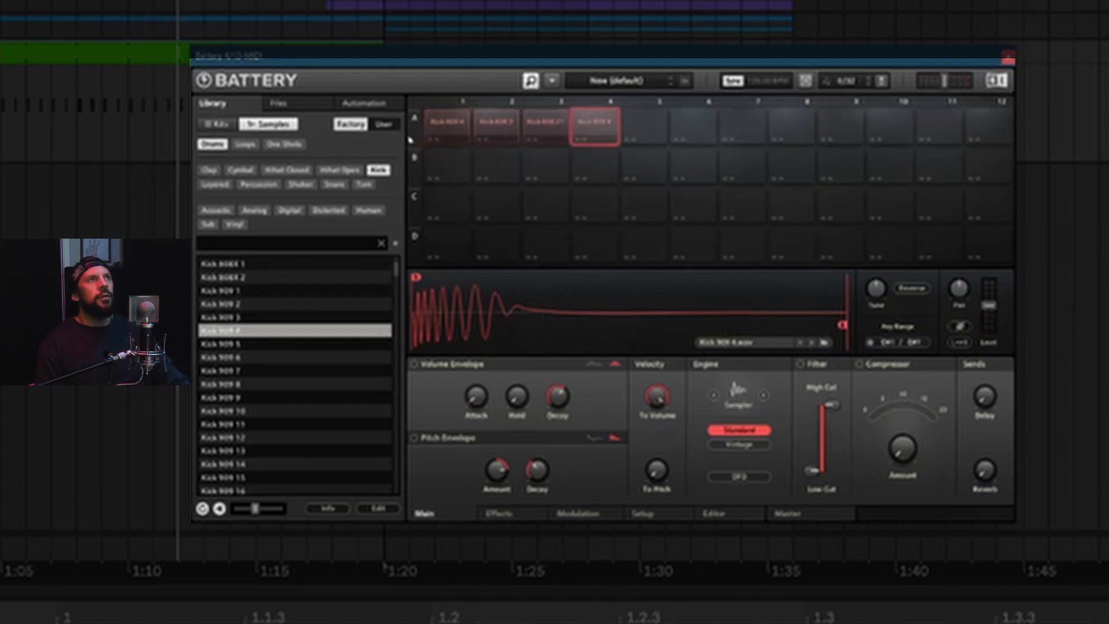
pyautogui.click(449, 124)
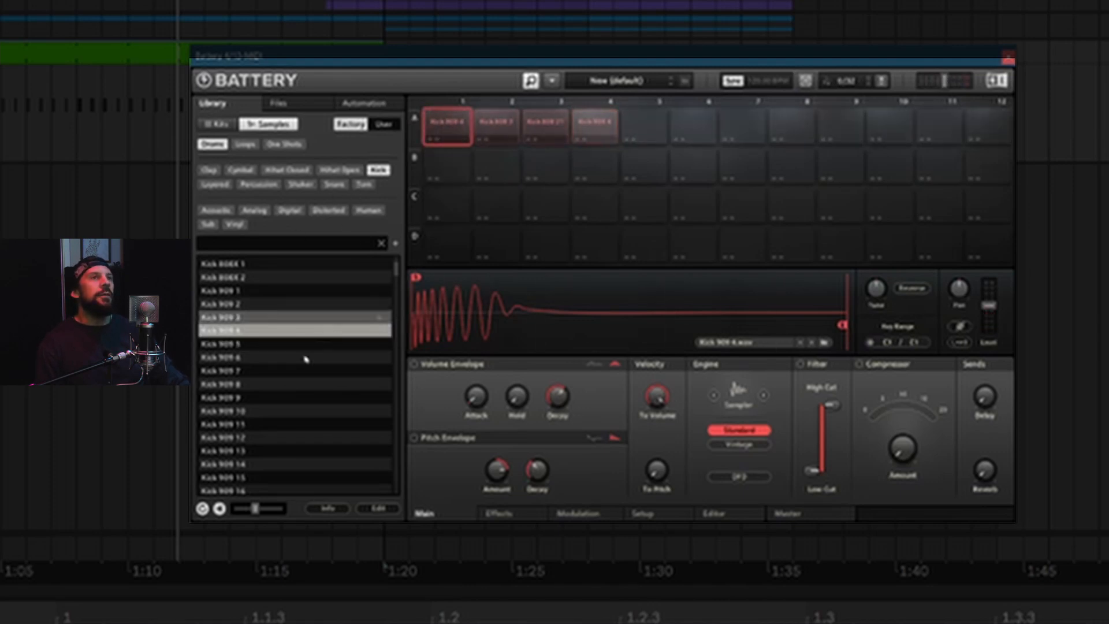
# Step: Reload cell A1 with Kick 909 9, Kick Absynth 1 and Kick Absynth 3 in turn to audition them
pyautogui.doubleClick(297, 397)
pyautogui.scroll(-8, 323, 395)
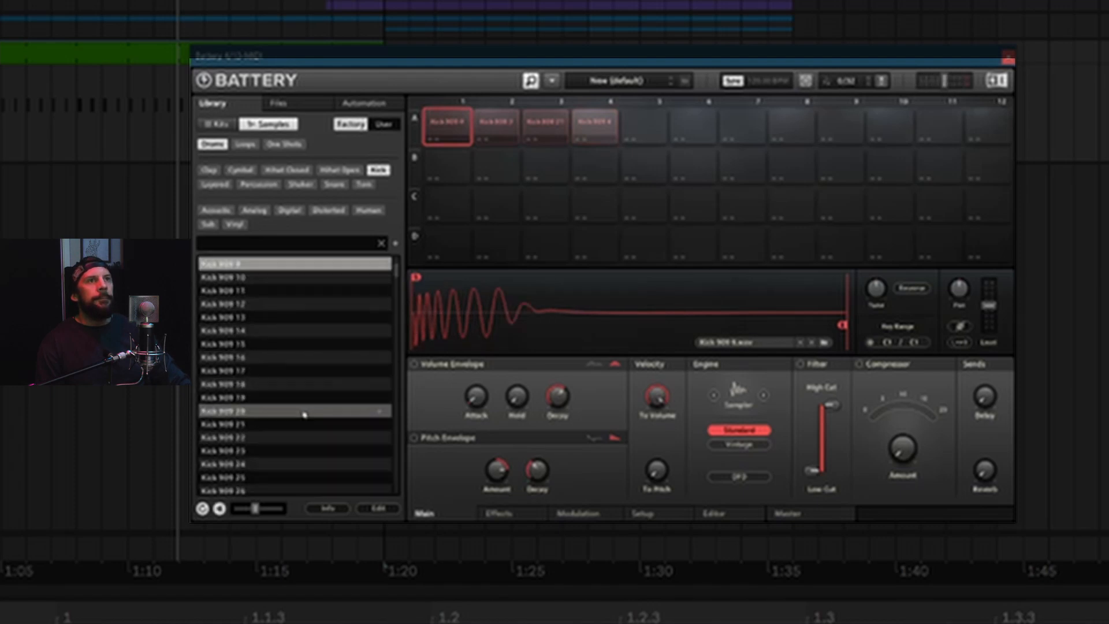
pyautogui.doubleClick(284, 372)
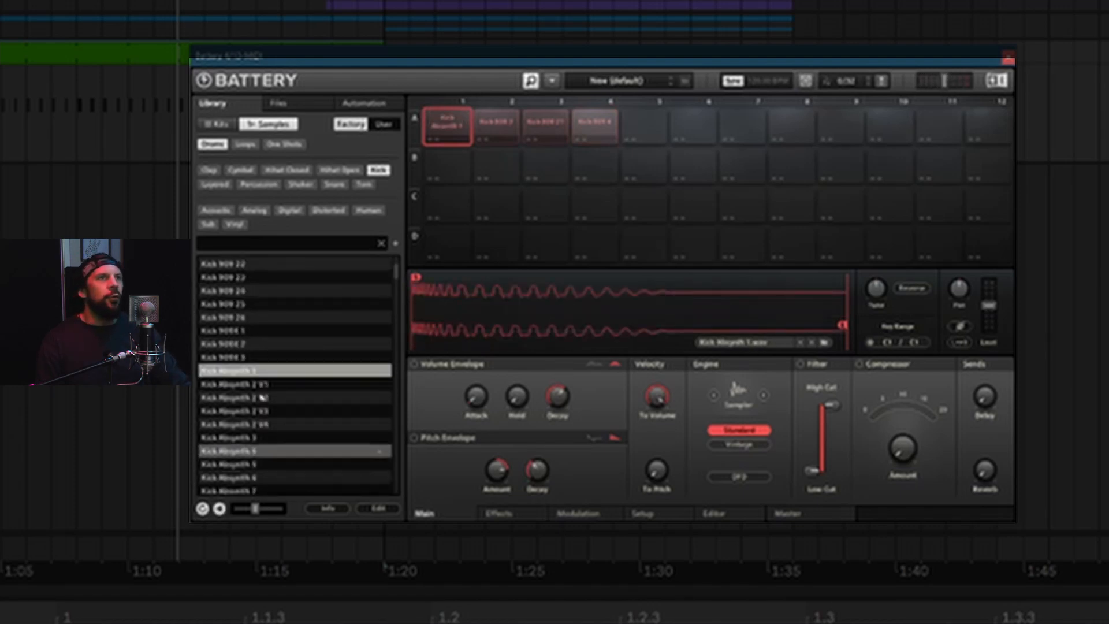
pyautogui.doubleClick(282, 438)
pyautogui.scroll(-3, 286, 442)
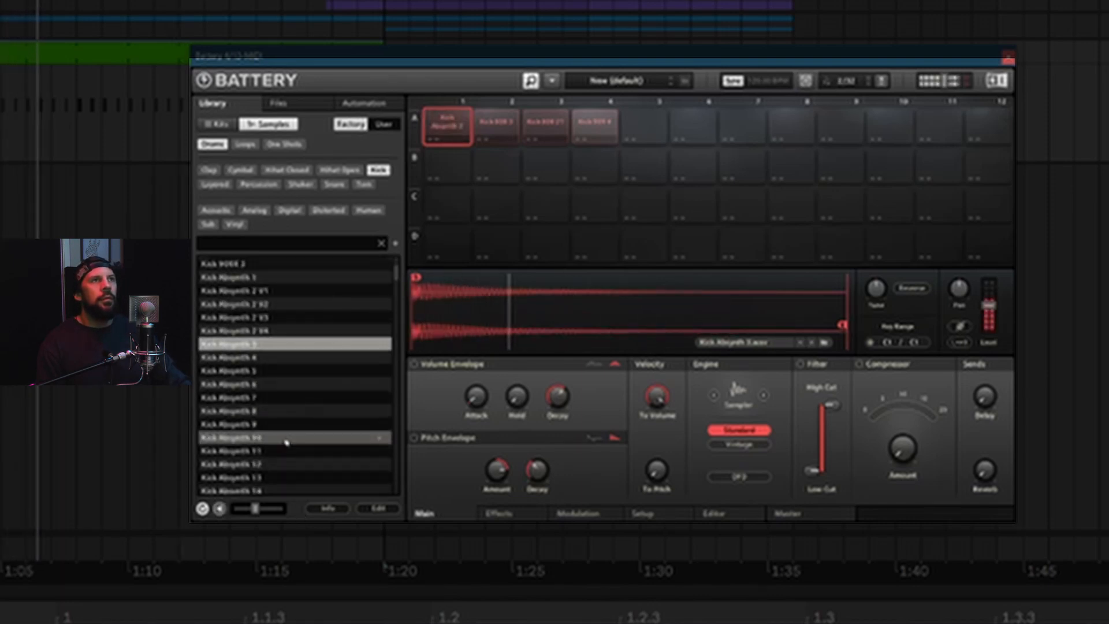
# Step: Compare Kick Absynth 5, 8 and 9 in cell A1 and settle on Kick Absynth 8
pyautogui.doubleClick(287, 370)
pyautogui.doubleClick(277, 411)
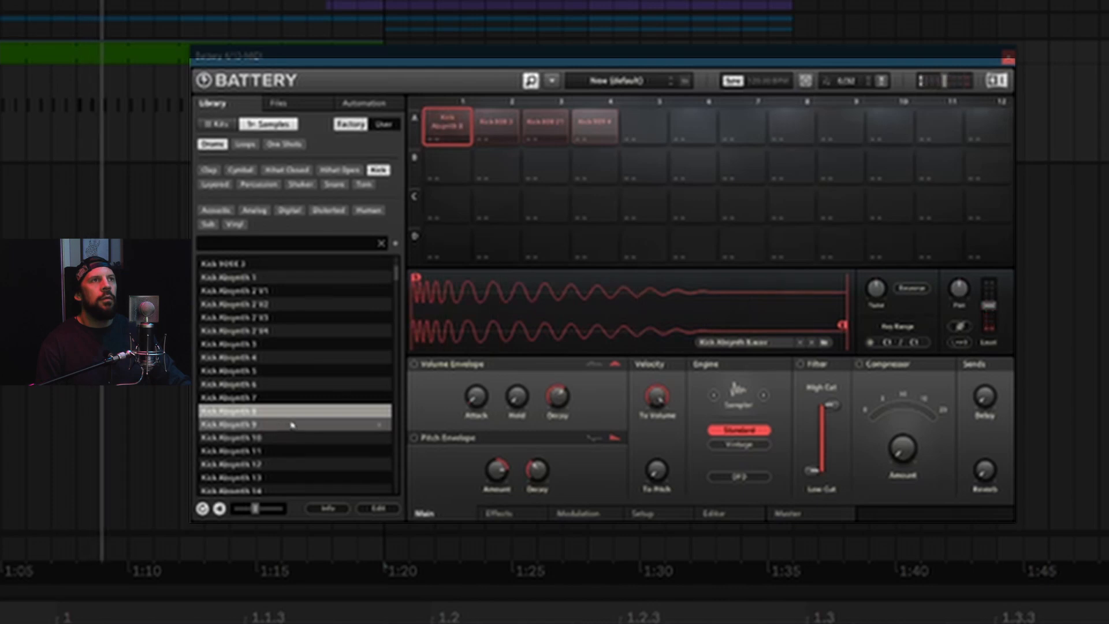
pyautogui.scroll(-3, 276, 427)
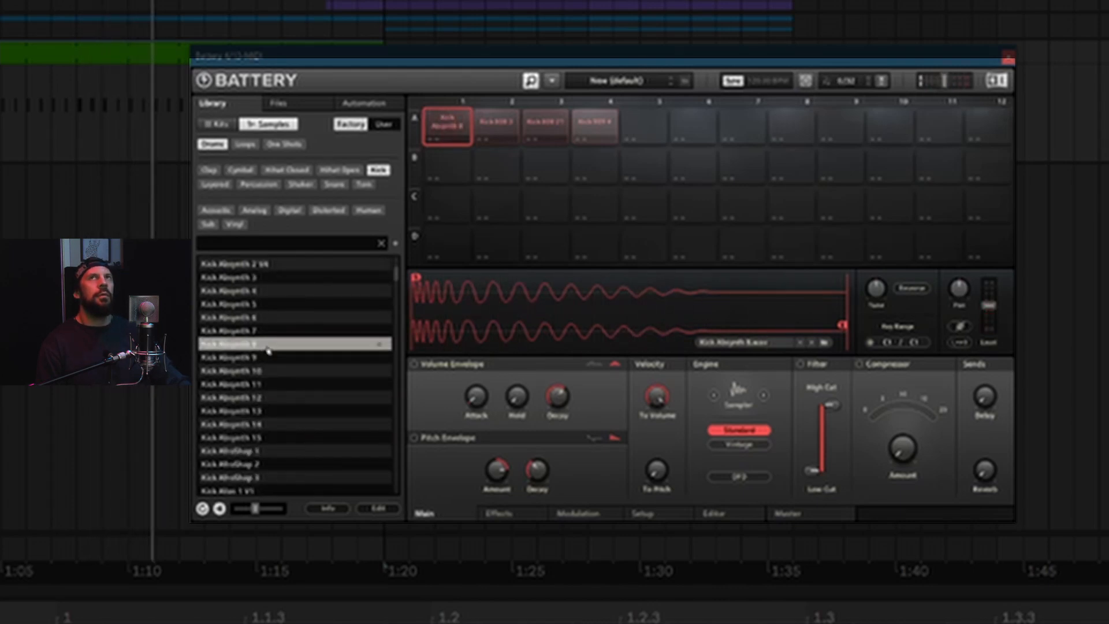
pyautogui.doubleClick(258, 357)
pyautogui.doubleClick(257, 344)
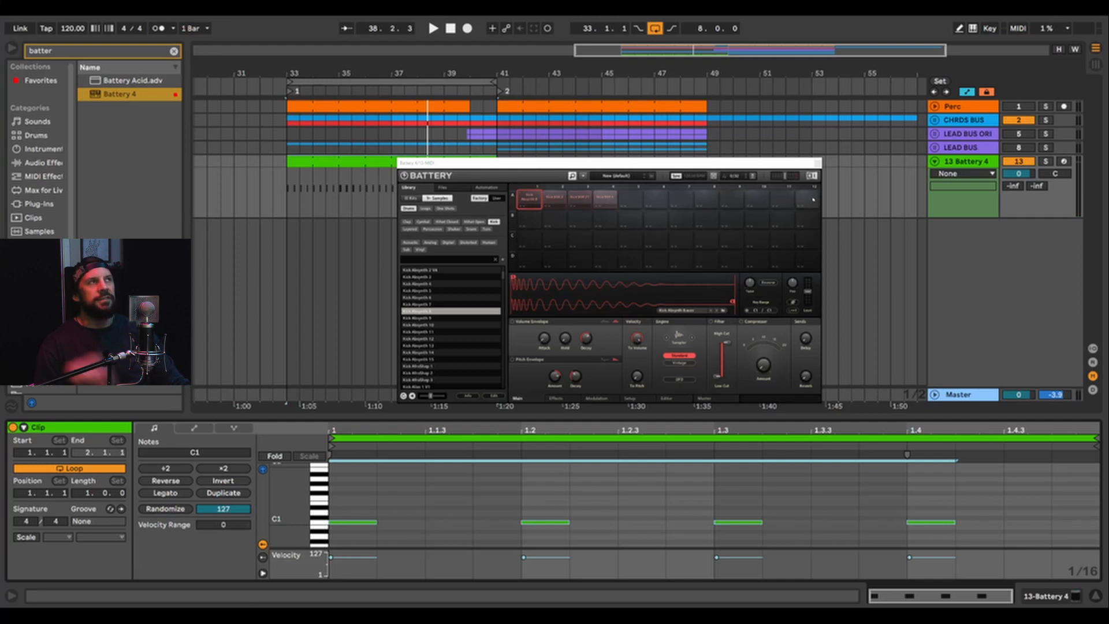
# Step: Select cell A1 and all the C1 kick notes in the MIDI clip, and start playback
pyautogui.click(530, 220)
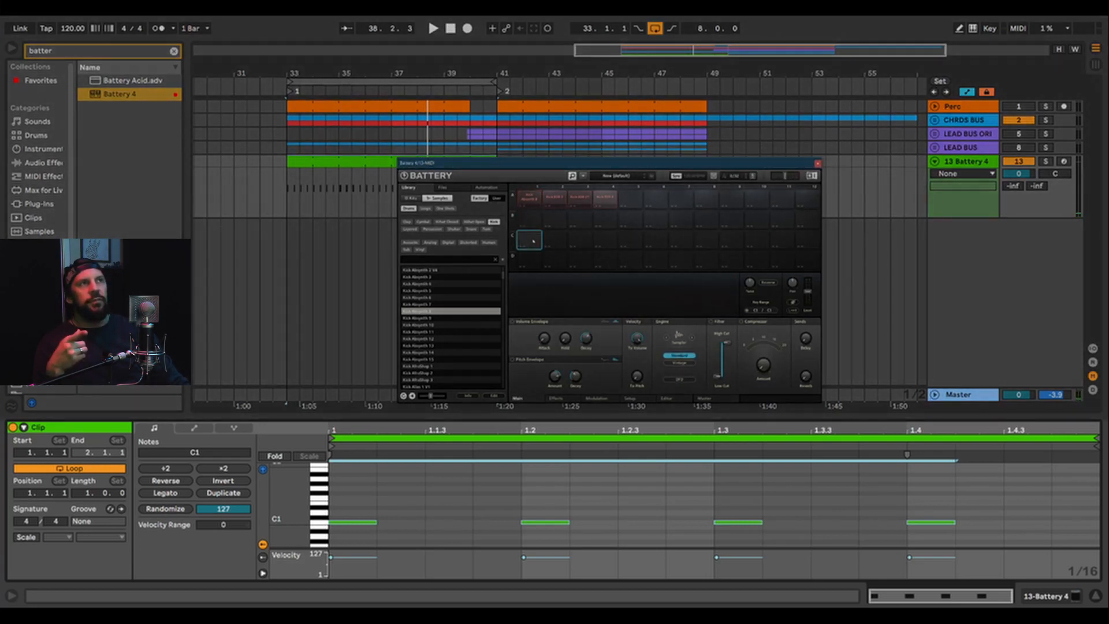
pyautogui.click(532, 201)
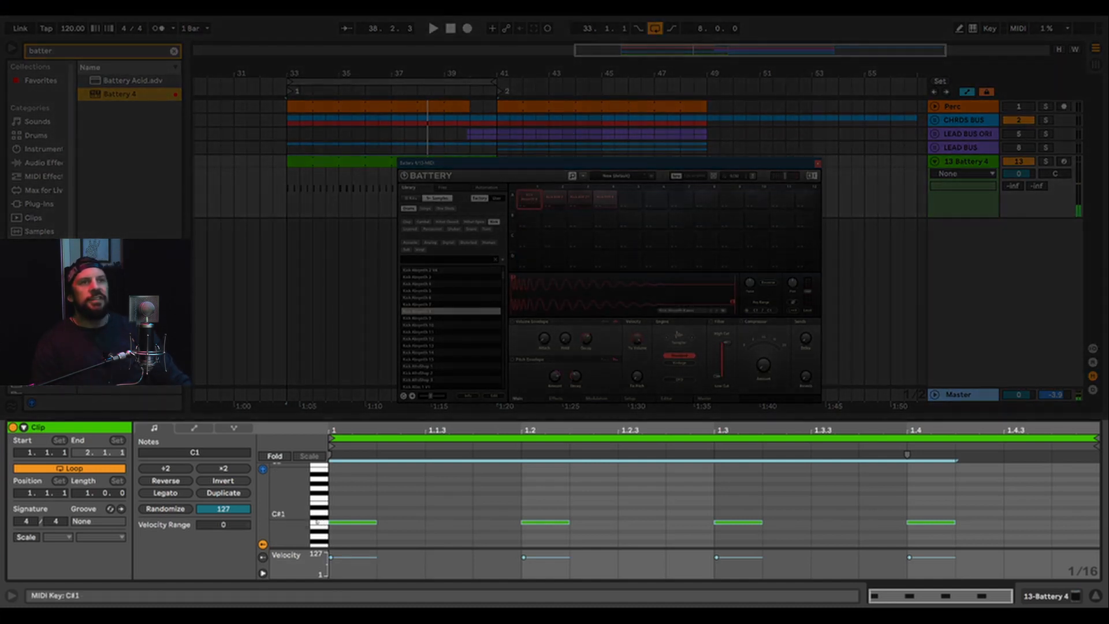
pyautogui.click(322, 522)
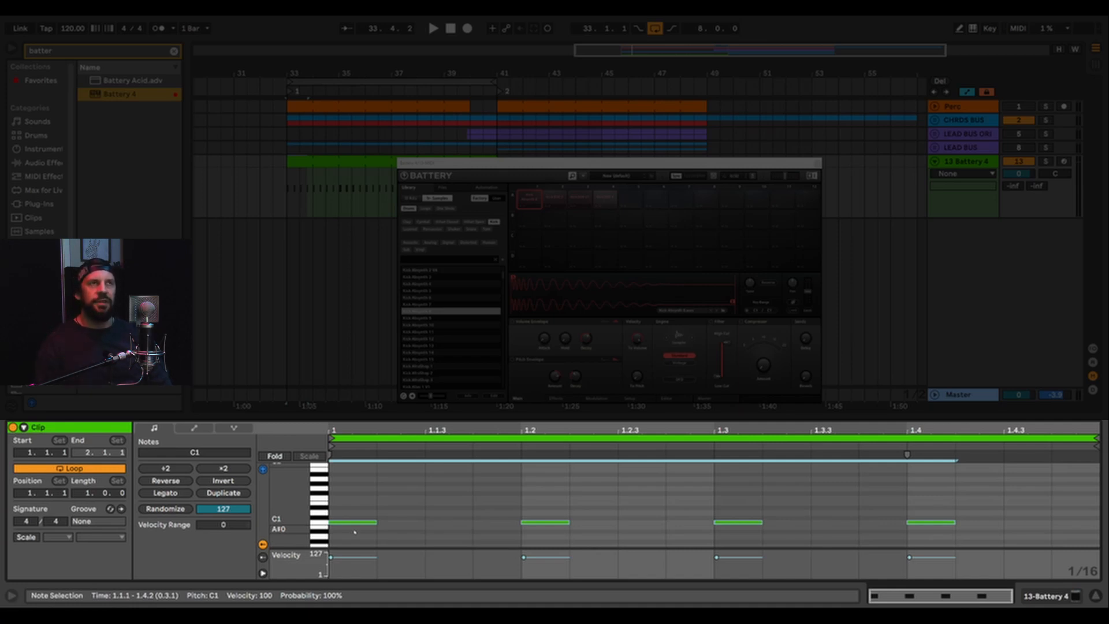
pyautogui.press('space')
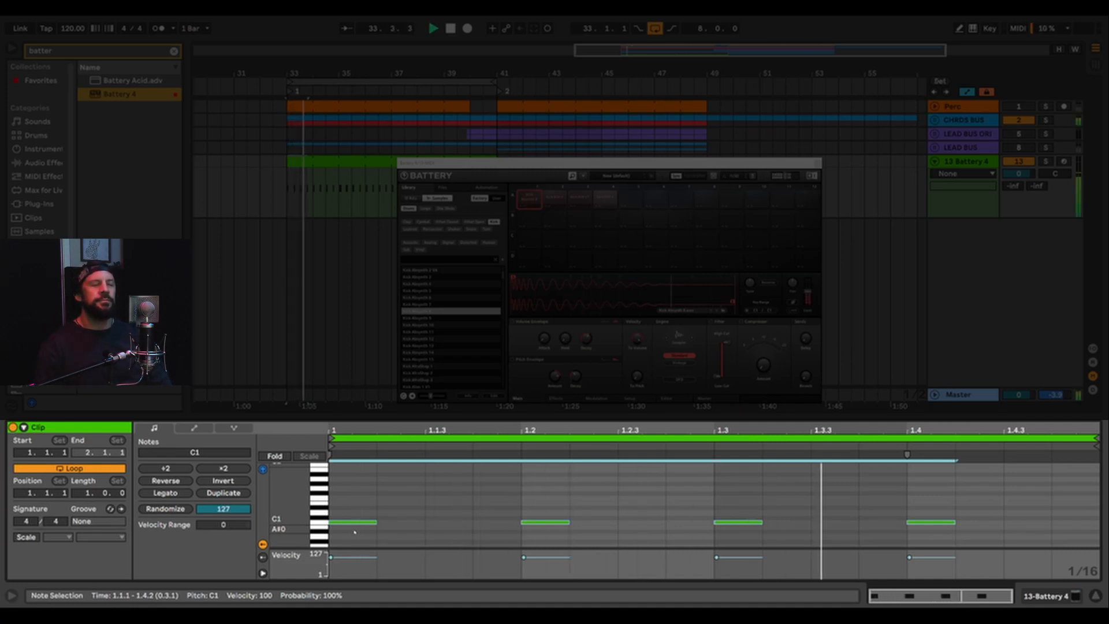
# Step: Transpose the selected kick notes between D1 and D#1 during playback to compare the kick cells, ending on D1
pyautogui.press('Up')
pyautogui.press('Up')
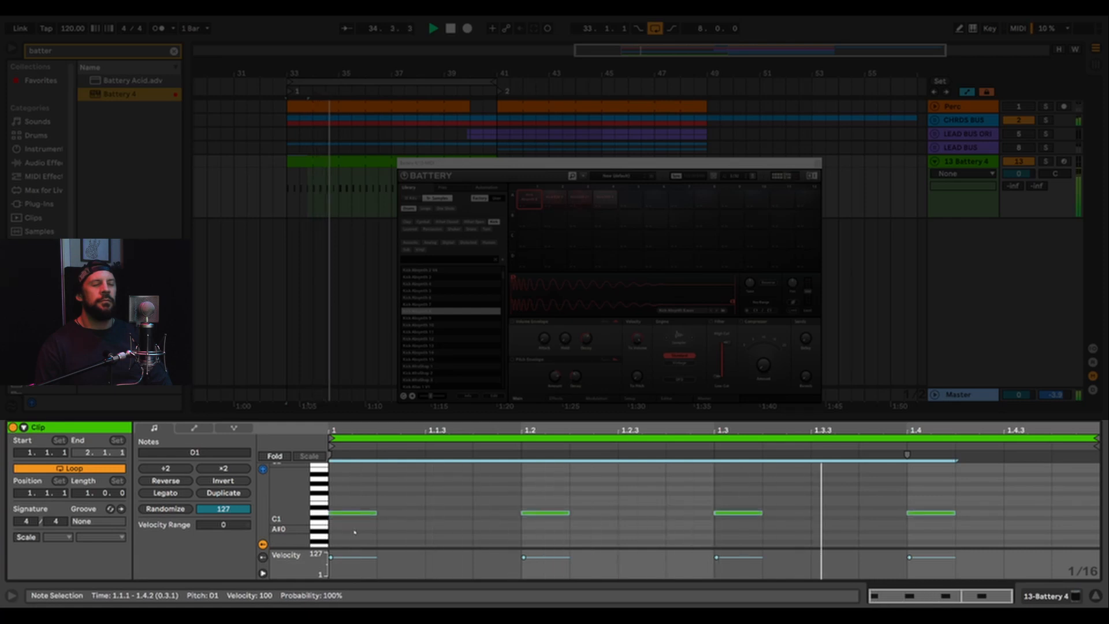
pyautogui.press('Up')
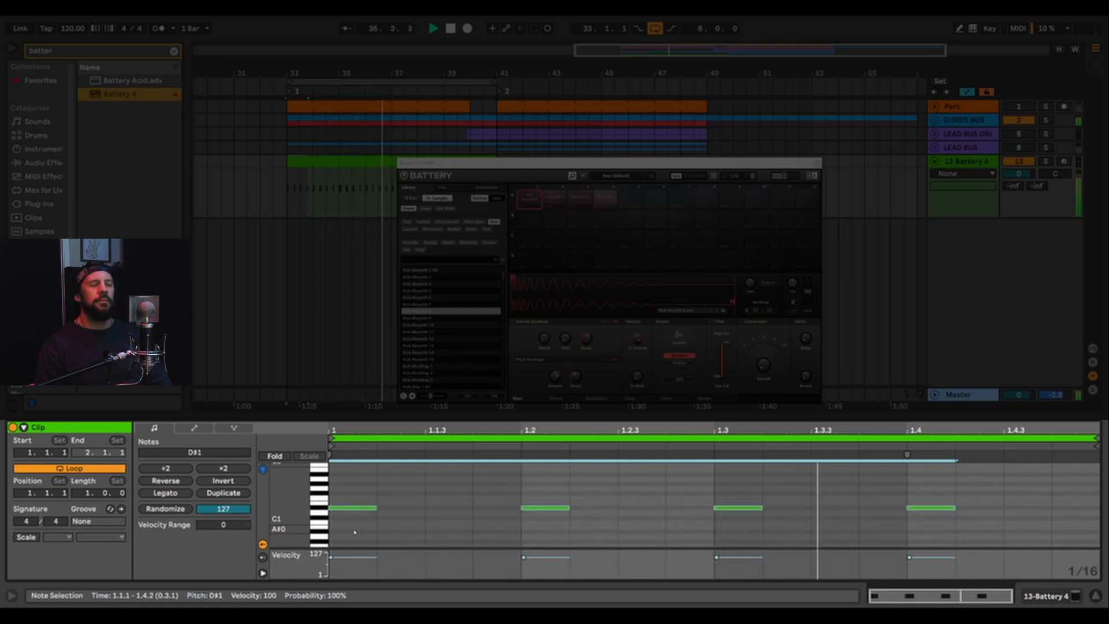
pyautogui.press('Down')
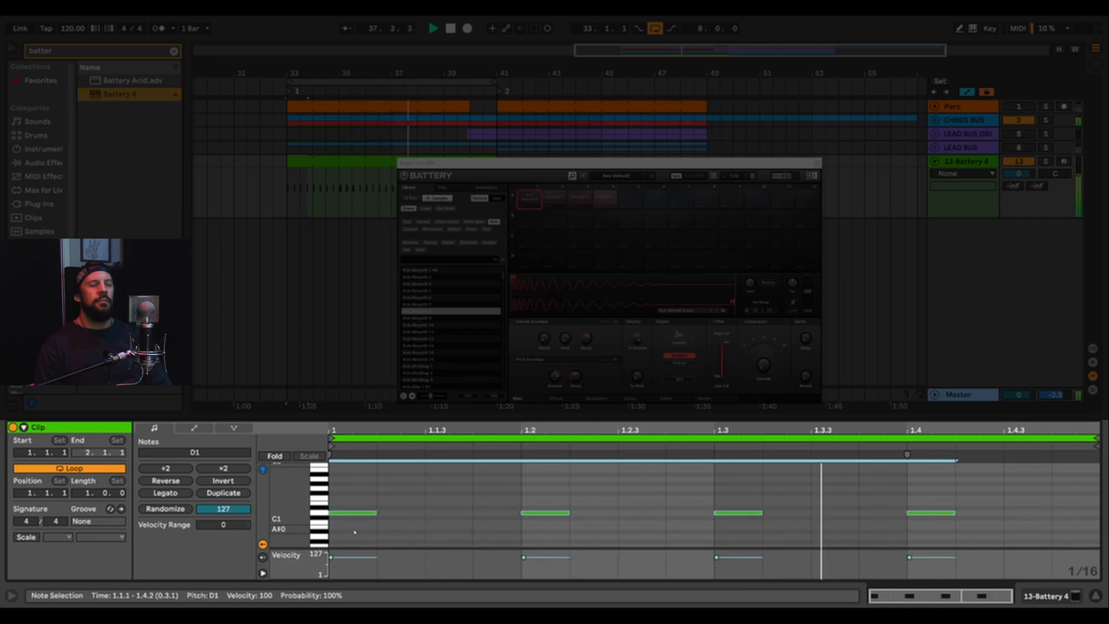
pyautogui.press('Down')
pyautogui.press('Down')
pyautogui.press('Up')
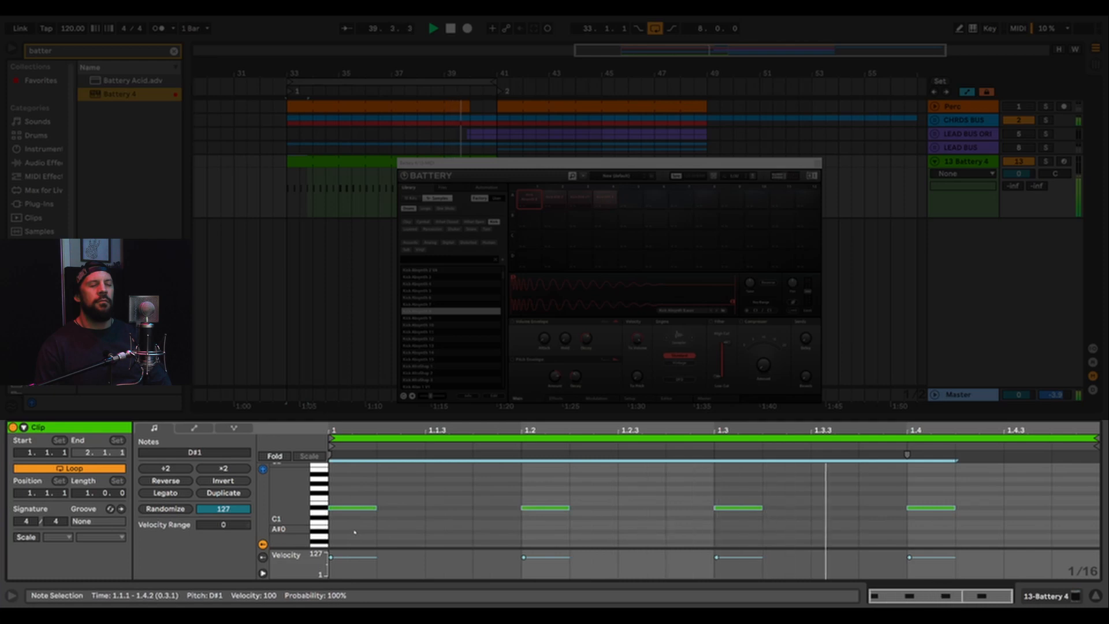
pyautogui.press('Down')
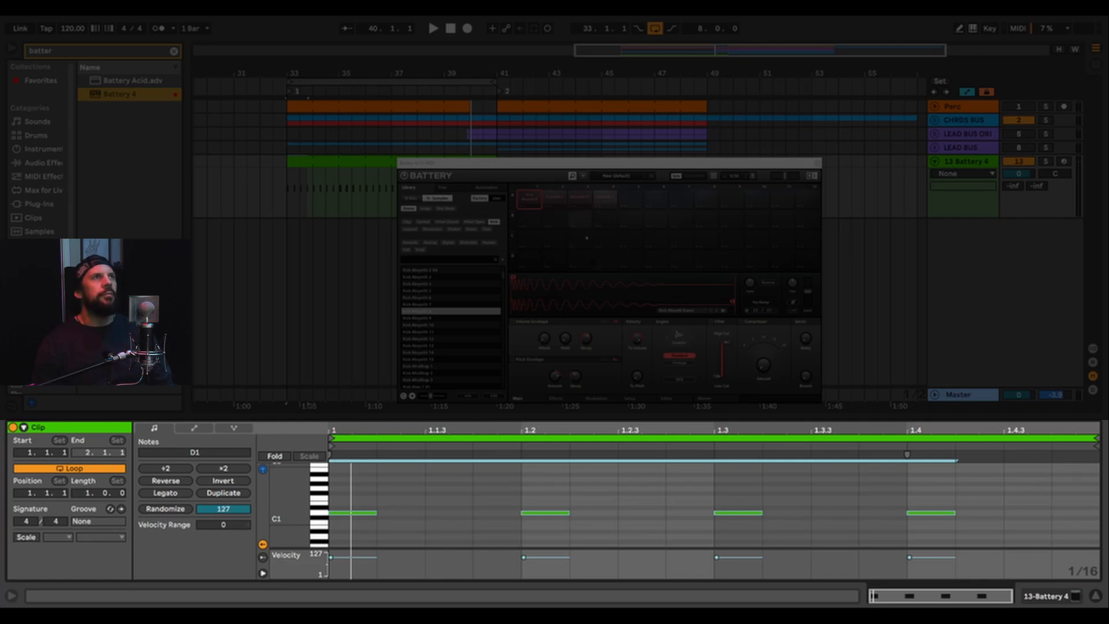
pyautogui.press('space')
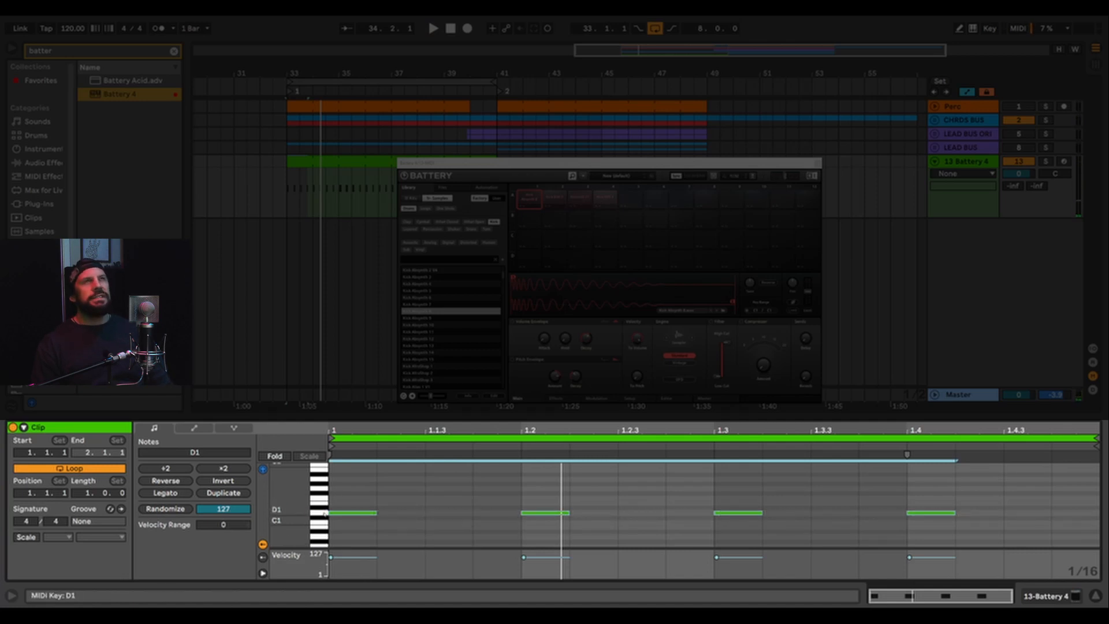
# Step: Raise the kick notes to D#1 and play the section with the kick in cell A4
pyautogui.press('Up')
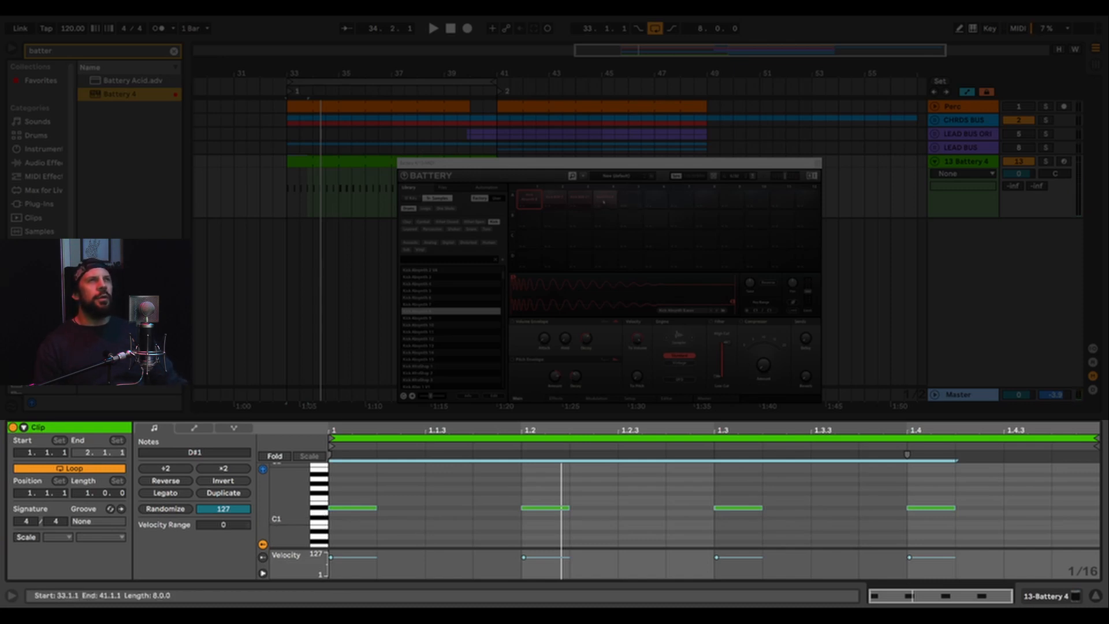
pyautogui.press('space')
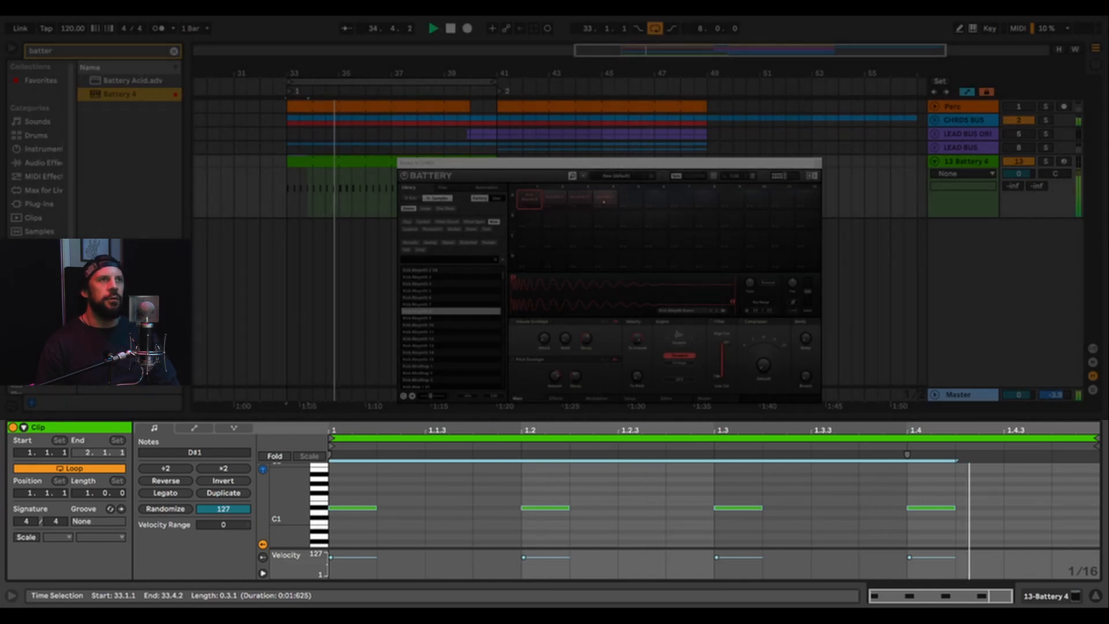
# Step: Stop playback and close the Battery plugin window
pyautogui.press('space')
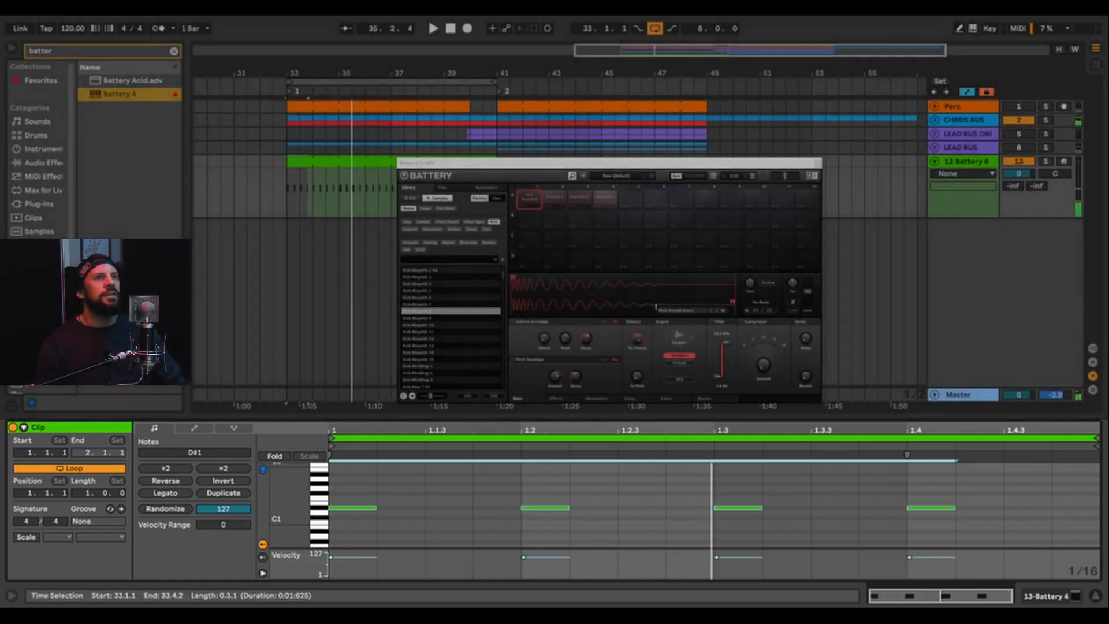
pyautogui.click(818, 164)
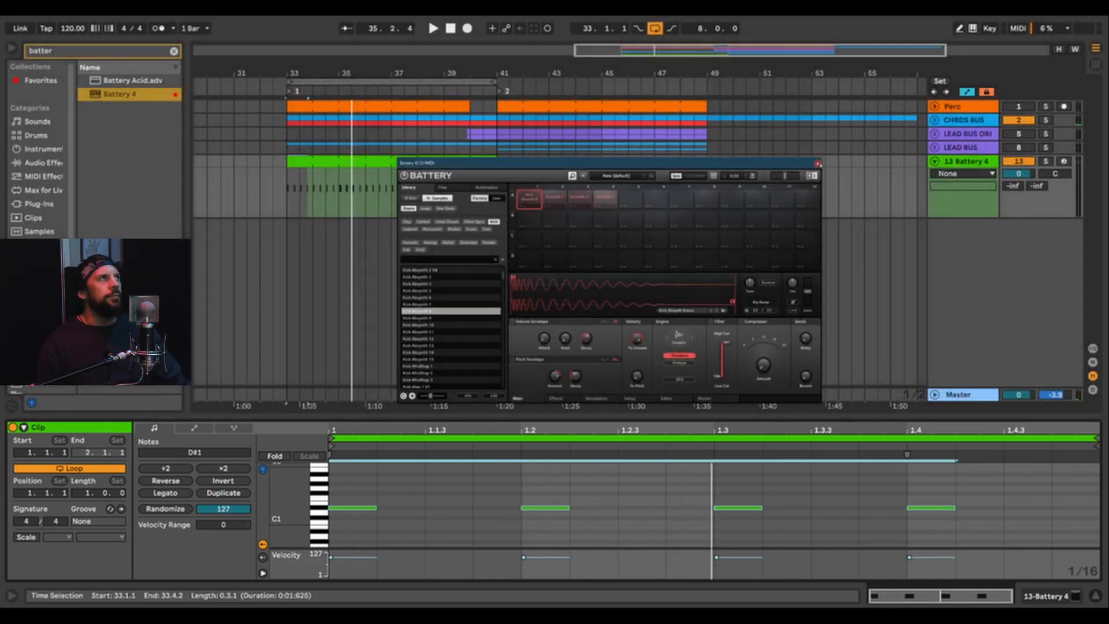
pyautogui.click(818, 164)
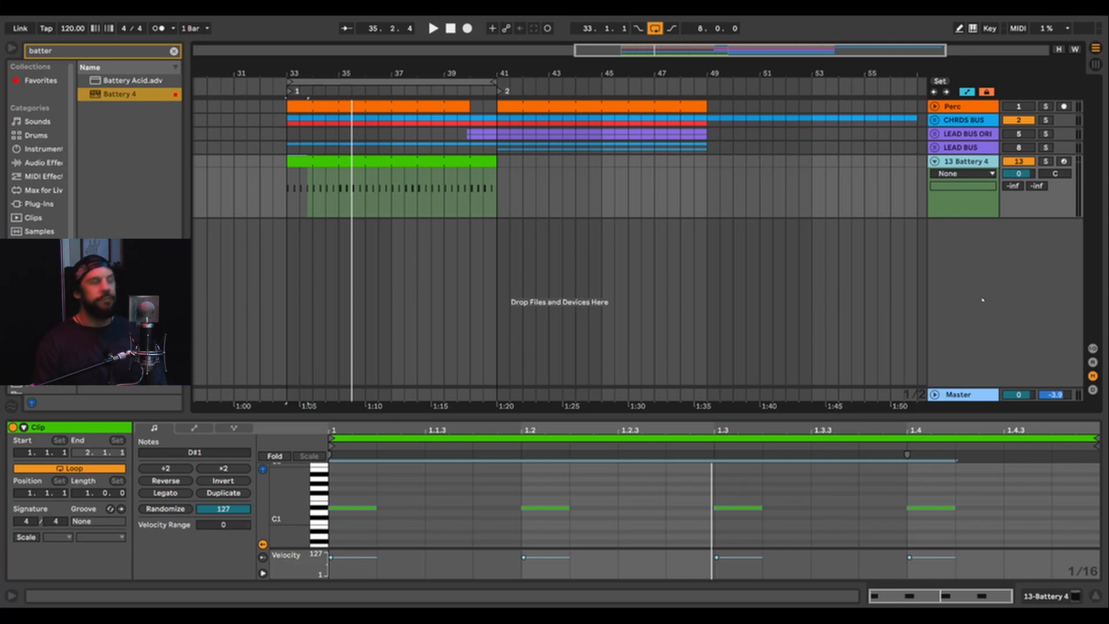
# Step: Insert a new MIDI track below the Battery 4 track and rename the Battery 4 track Kick
pyautogui.hotkey('ctrl', 'shift', 't')
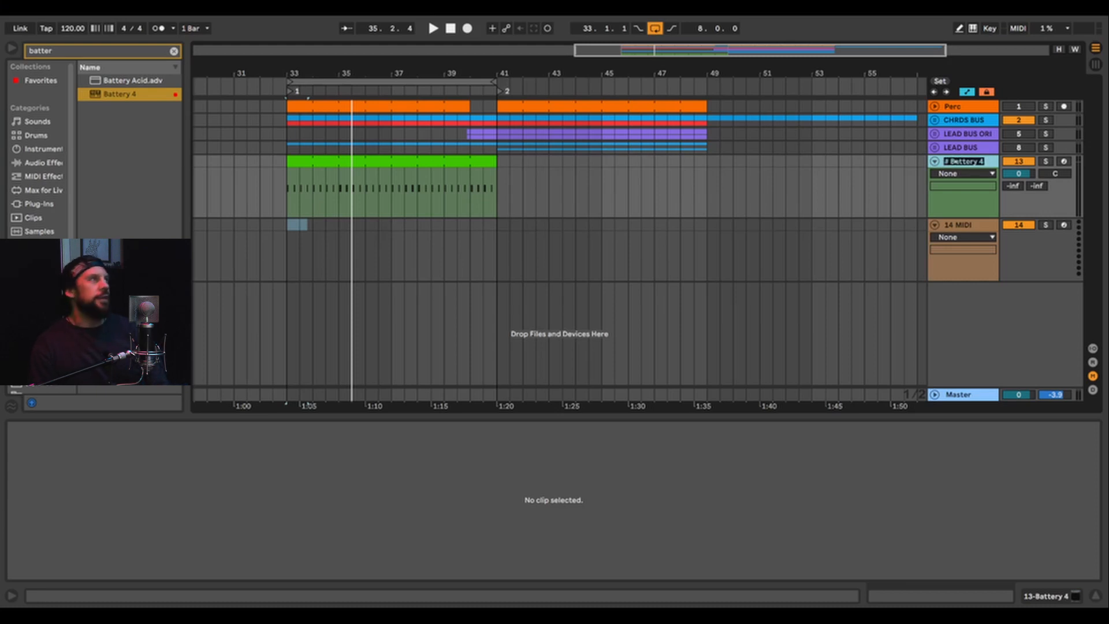
pyautogui.write('Kick')
pyautogui.press('Return')
# Step: Change the color of the new MIDI track to teal
pyautogui.rightClick(968, 225)
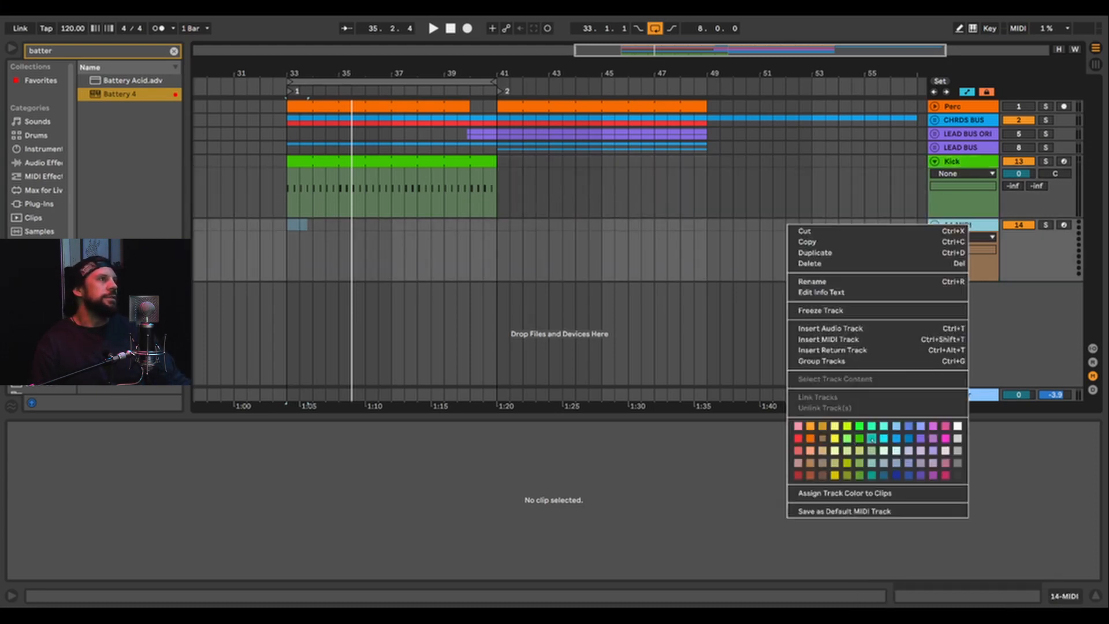
pyautogui.click(872, 438)
pyautogui.rightClick(965, 227)
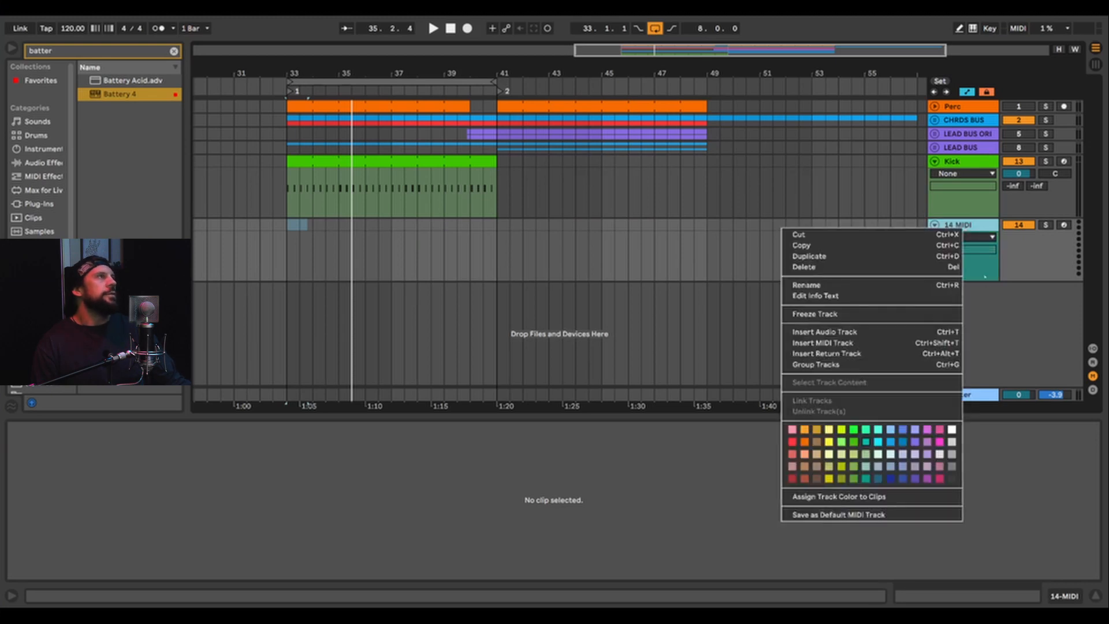
pyautogui.click(1039, 319)
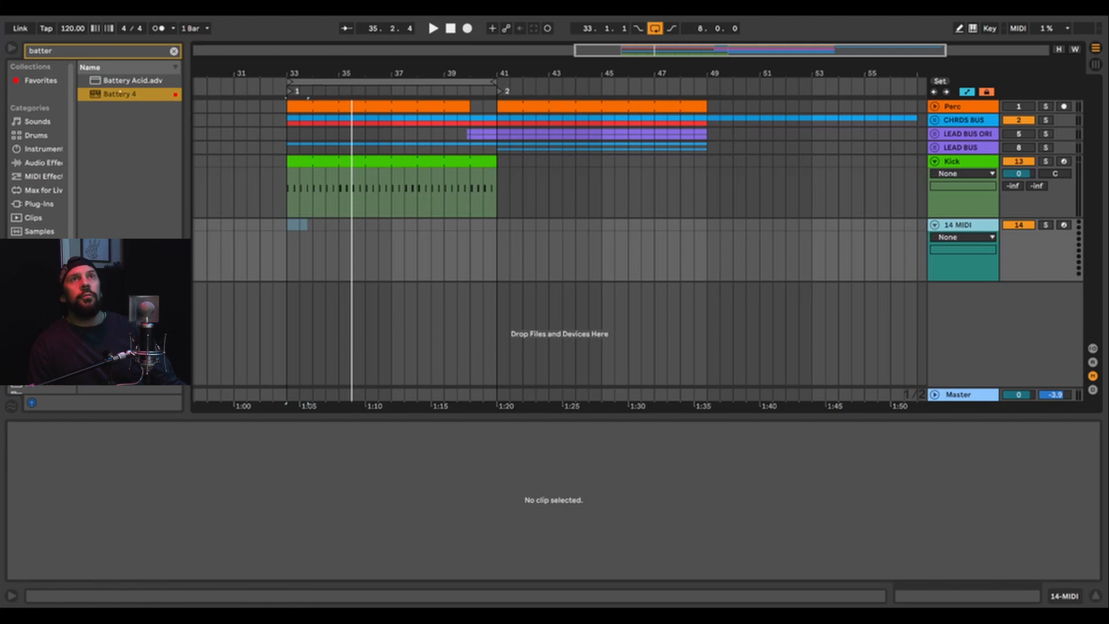
# Step: Load Battery 4 onto the teal MIDI track, close its plugin window and rename the track Clap
pyautogui.moveTo(115, 94); pyautogui.dragTo(972, 273)
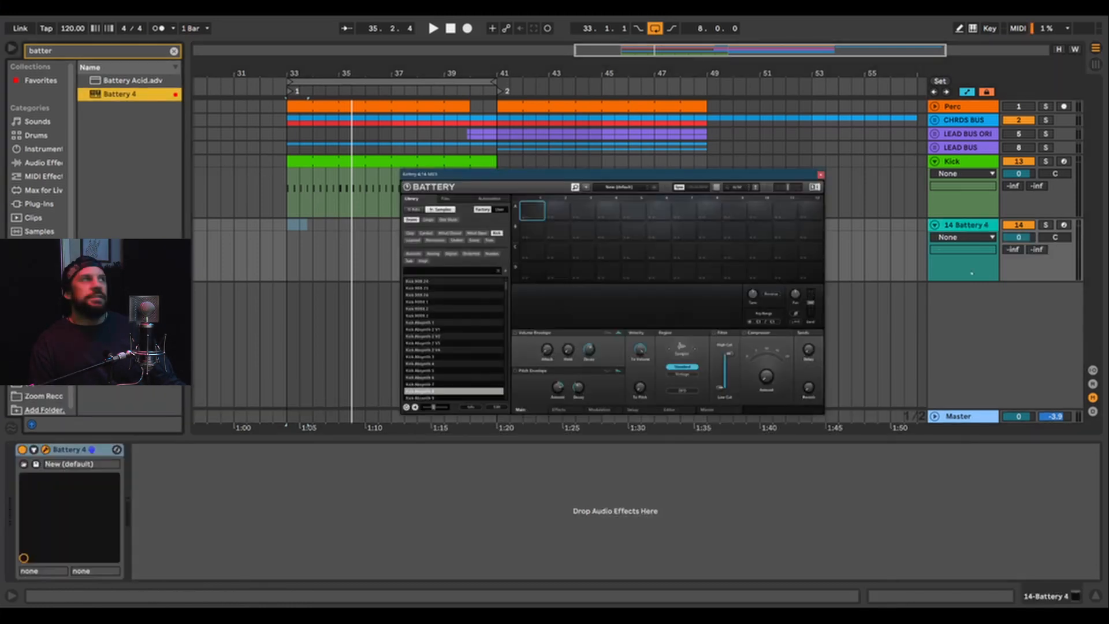
pyautogui.click(821, 174)
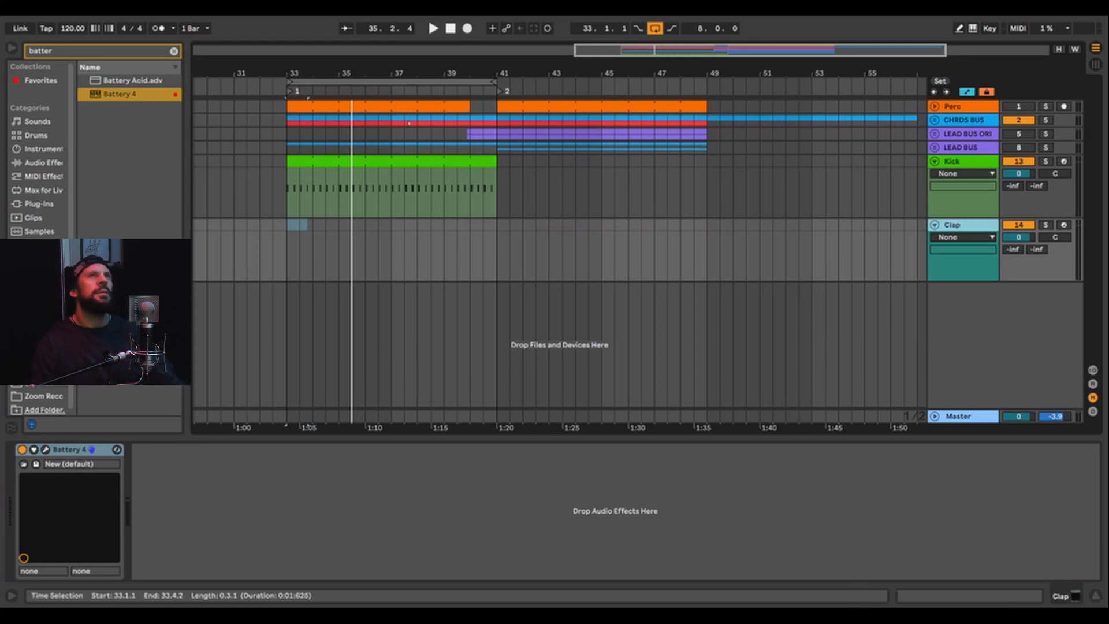
# Step: Play the section with the Perc track enabled, toggling the Kick track off and on to compare them
pyautogui.click(1012, 108)
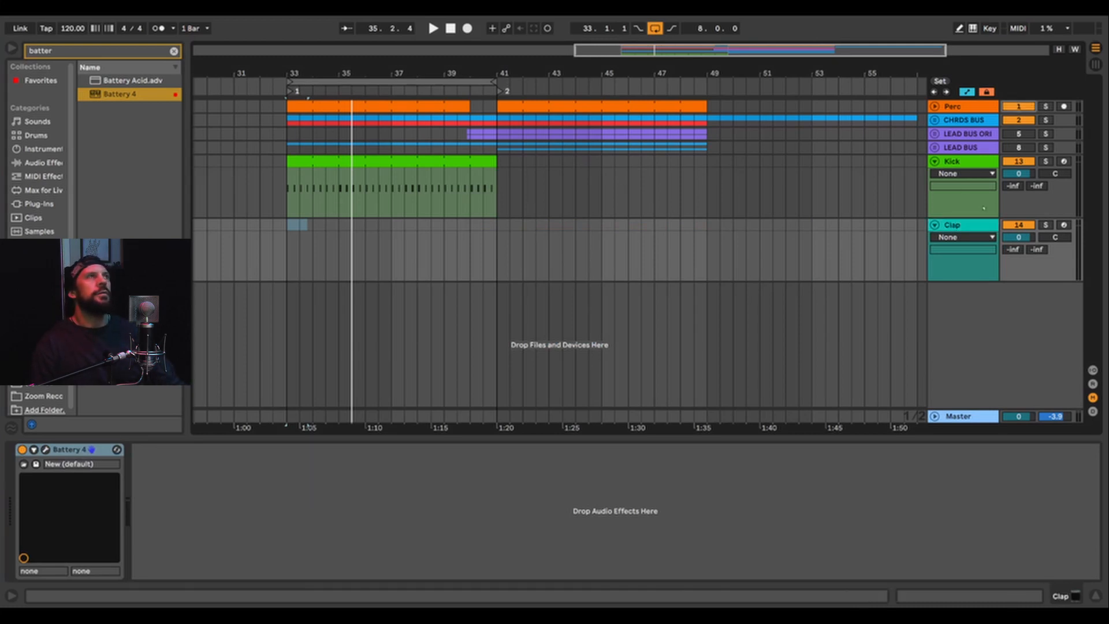
pyautogui.click(1015, 163)
pyautogui.press('space')
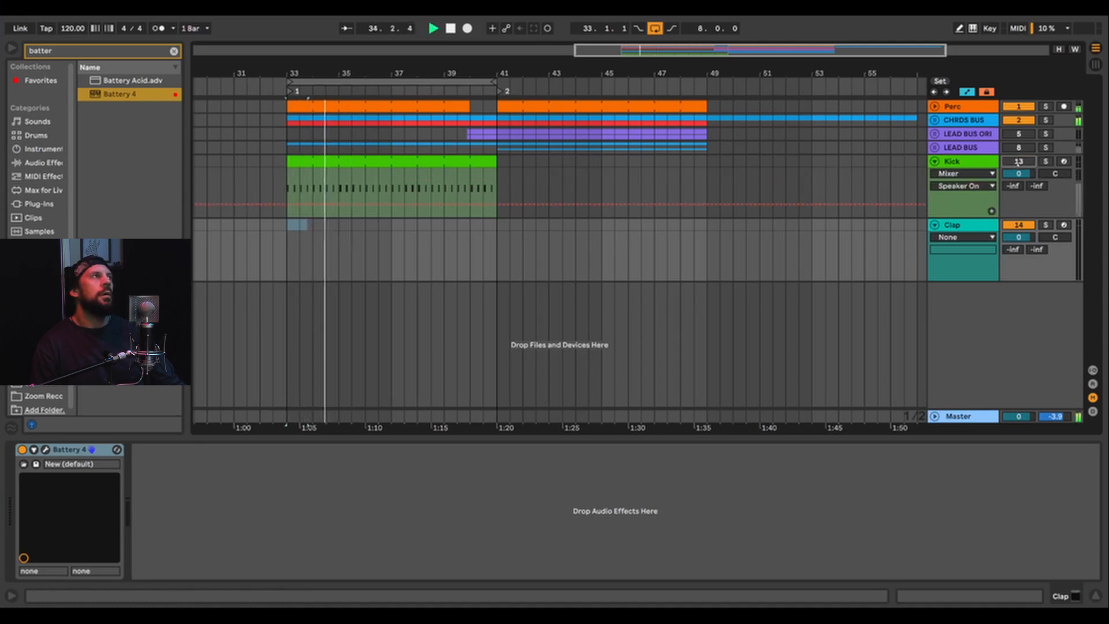
pyautogui.press('space')
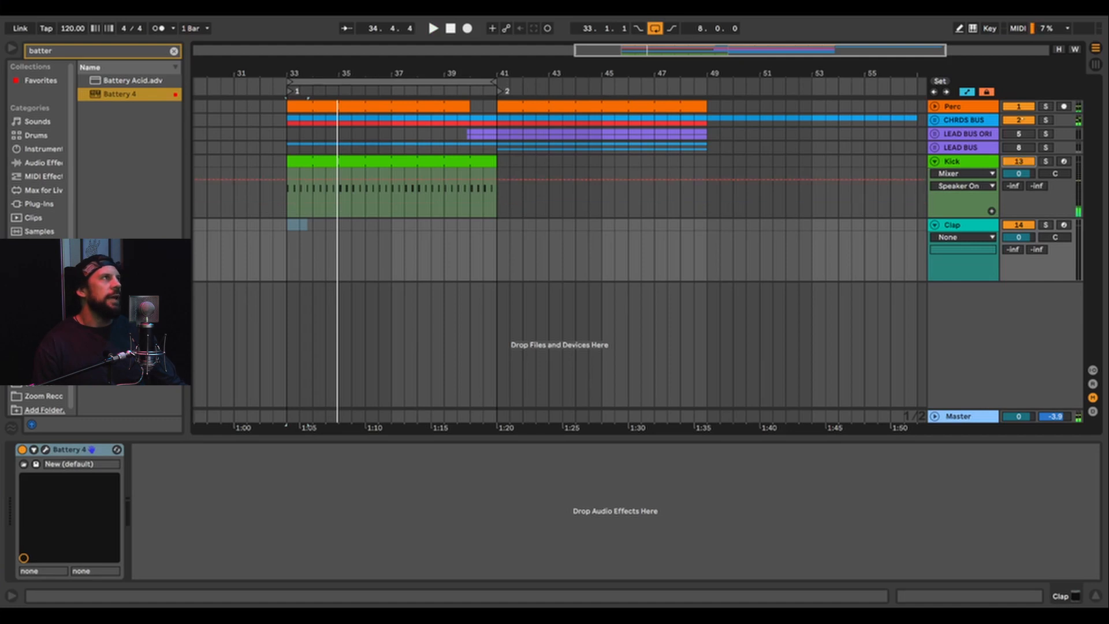
# Step: Create an empty one-bar MIDI clip at bar 33 on the Clap track
pyautogui.click(966, 228)
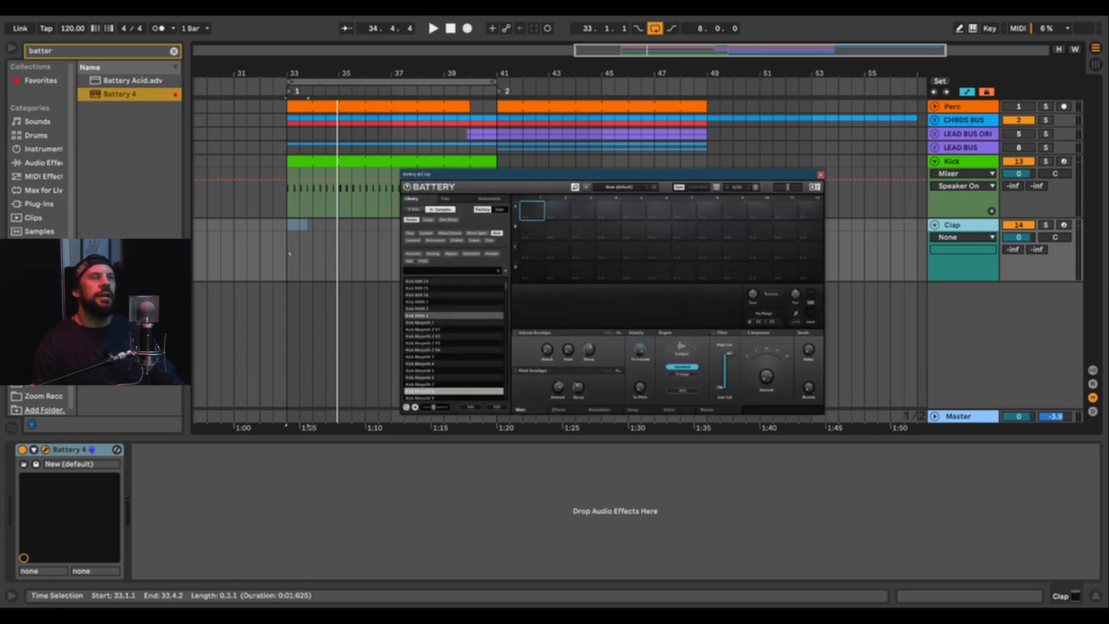
pyautogui.moveTo(289, 227); pyautogui.dragTo(318, 228)
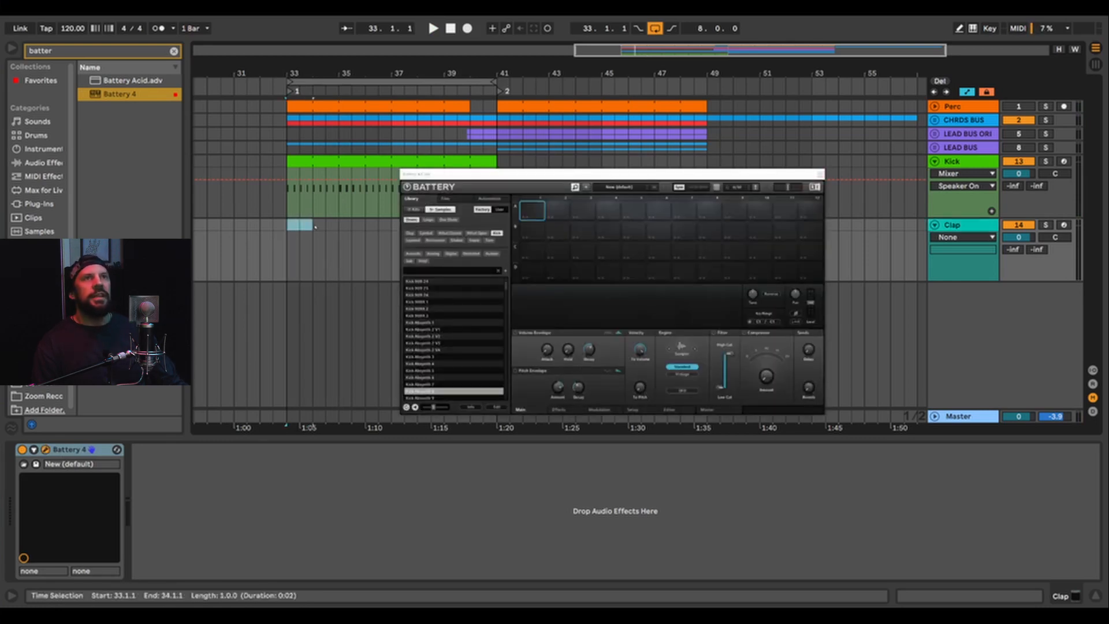
pyautogui.hotkey('ctrl', 'shift', 'm')
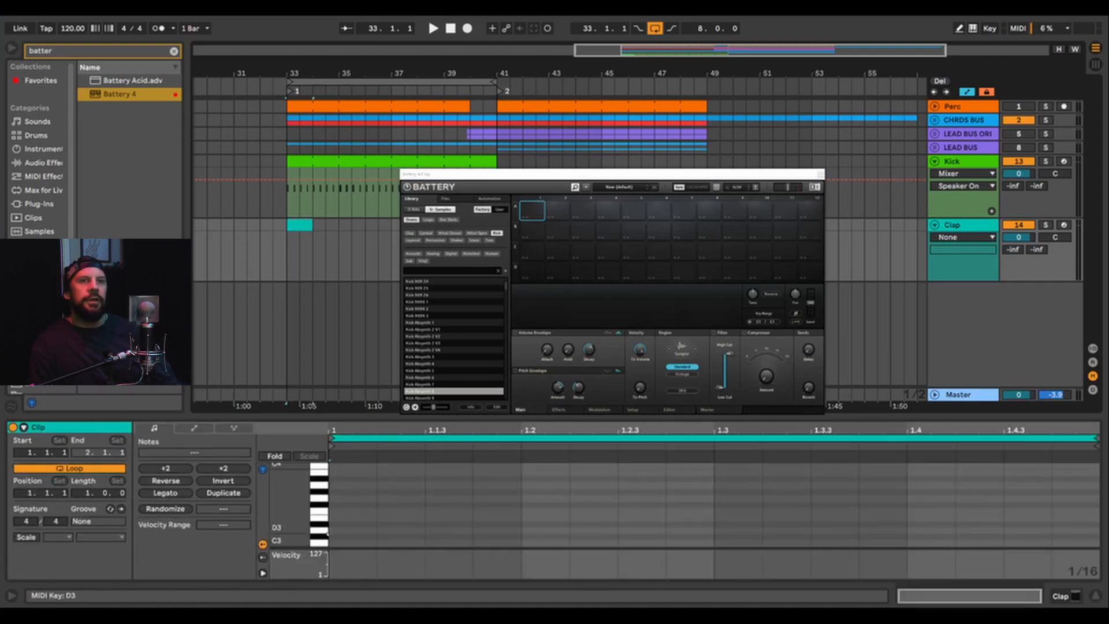
# Step: Add C3 notes on beats 2 and 4 of the Clap clip
pyautogui.press('space')
pyautogui.doubleClick(534, 543)
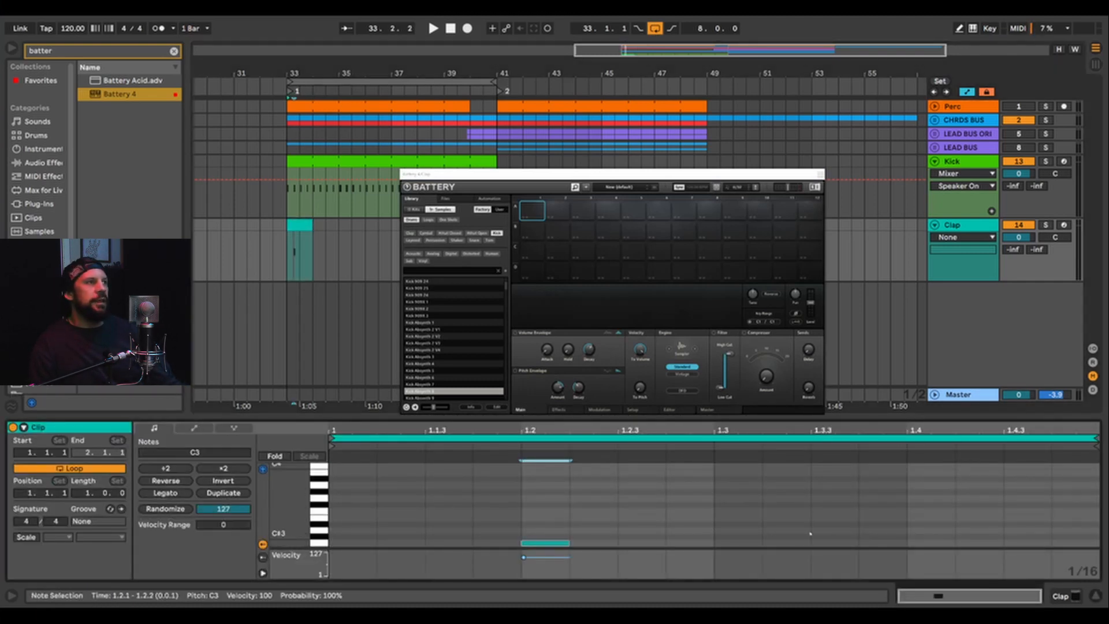
pyautogui.doubleClick(925, 543)
# Step: Extend both clap notes so they start slightly ahead of beats 2 and 4
pyautogui.keyDown('shift'); pyautogui.click(523, 542); pyautogui.keyUp('shift')
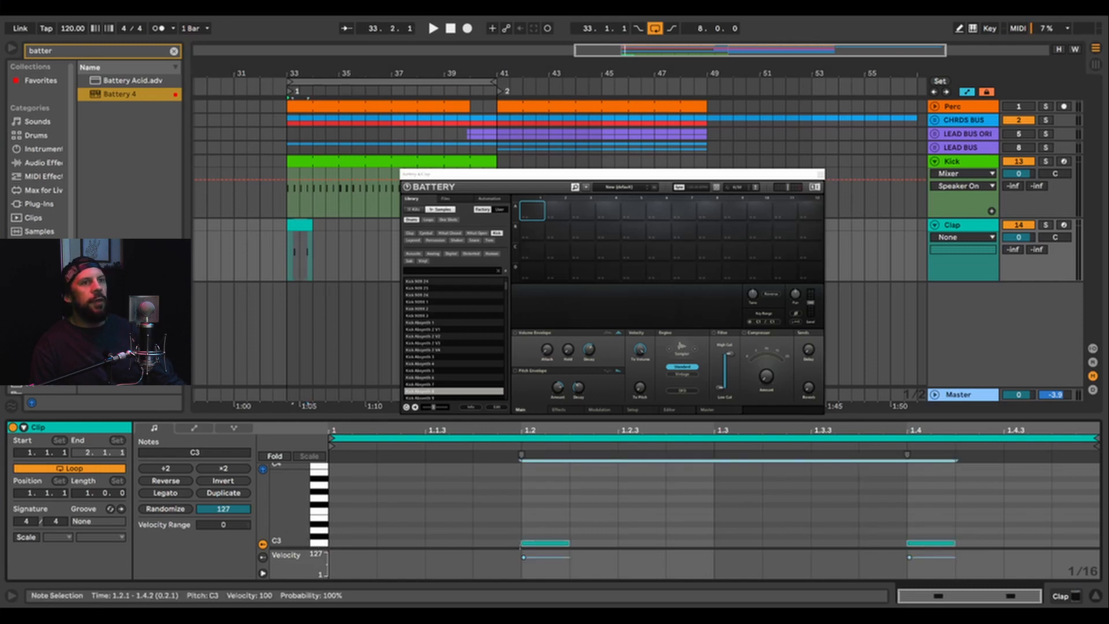
pyautogui.moveTo(522, 543); pyautogui.dragTo(517, 543)
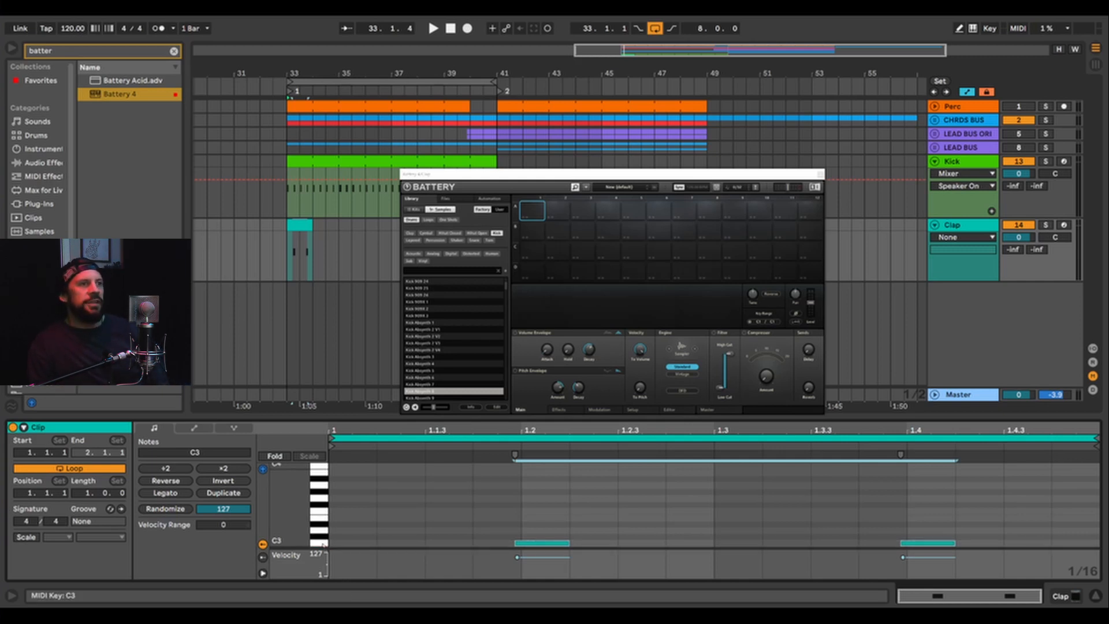
pyautogui.click(543, 543)
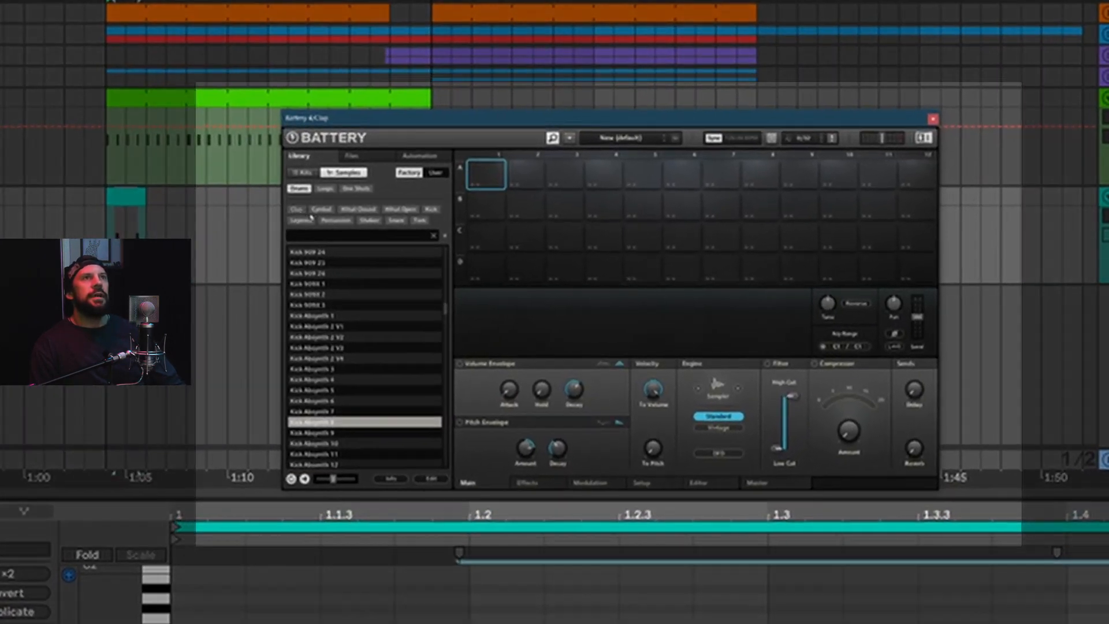
# Step: Filter Battery's sample library to claps and extend the looped Clap clip along the section
pyautogui.click(346, 219)
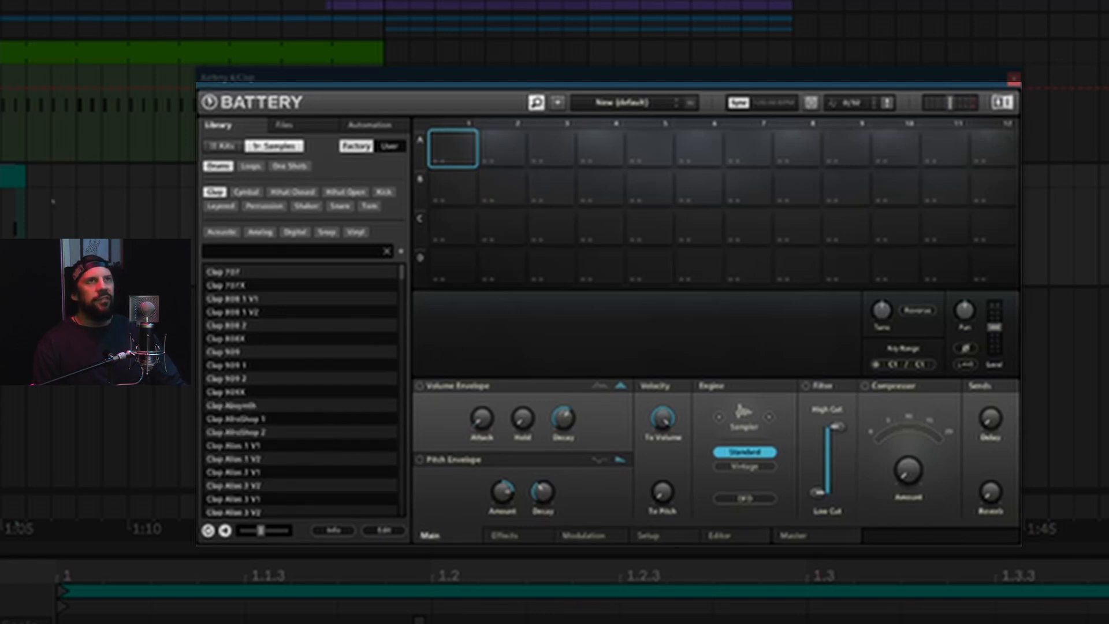
pyautogui.moveTo(21, 174); pyautogui.dragTo(407, 167)
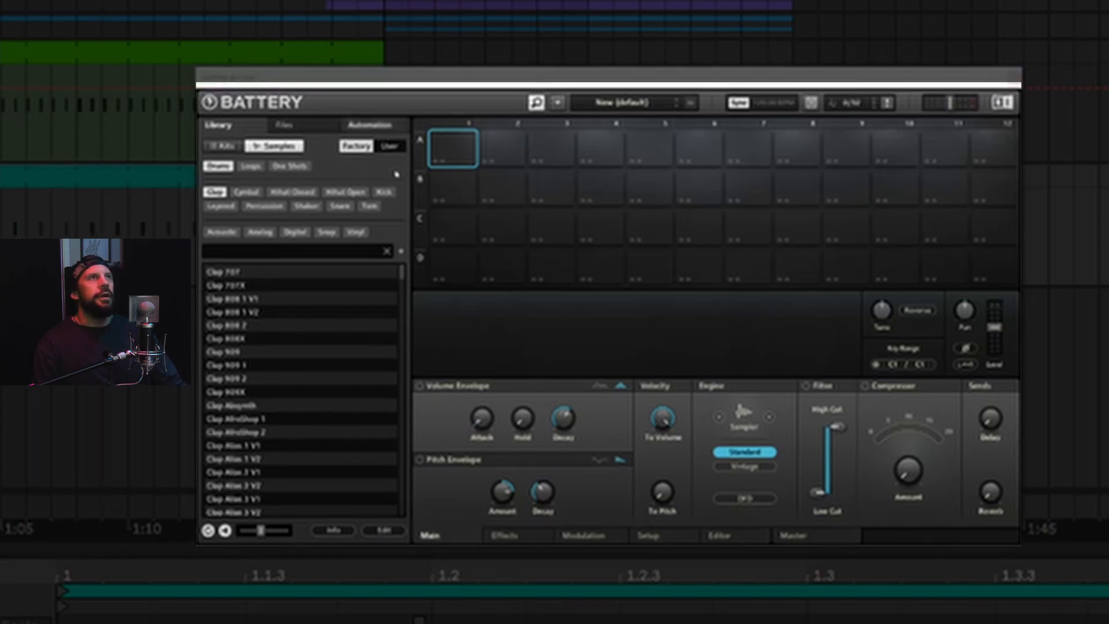
pyautogui.moveTo(443, 73); pyautogui.dragTo(444, 34)
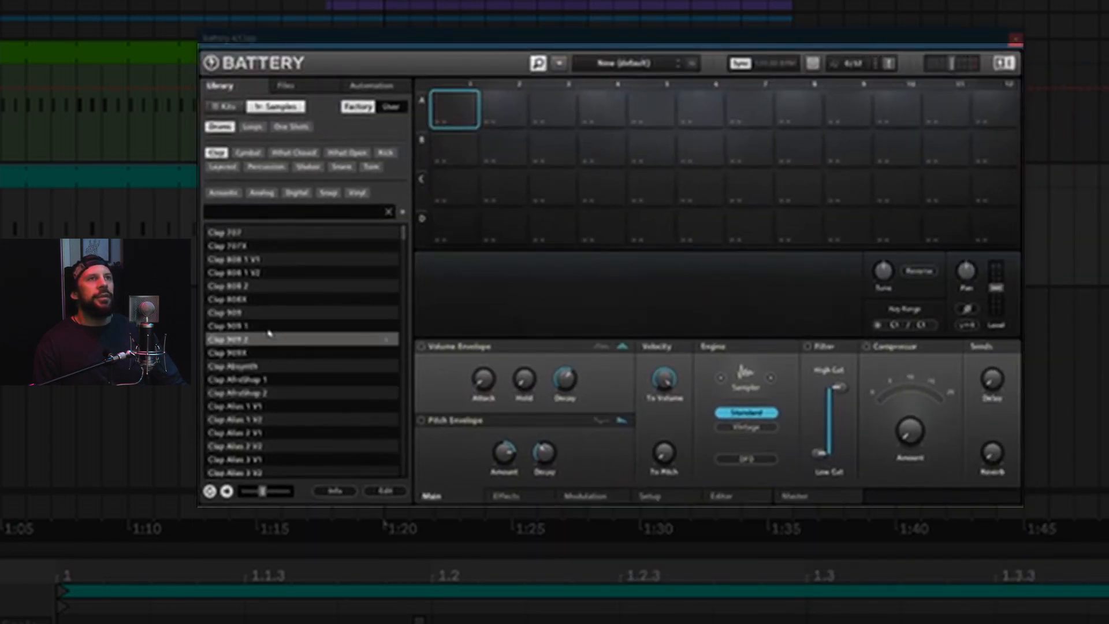
# Step: Audition clap samples in cell A1 against the track, from Clap 909 onward, and settle on Clap Alphabetical 3
pyautogui.doubleClick(251, 312)
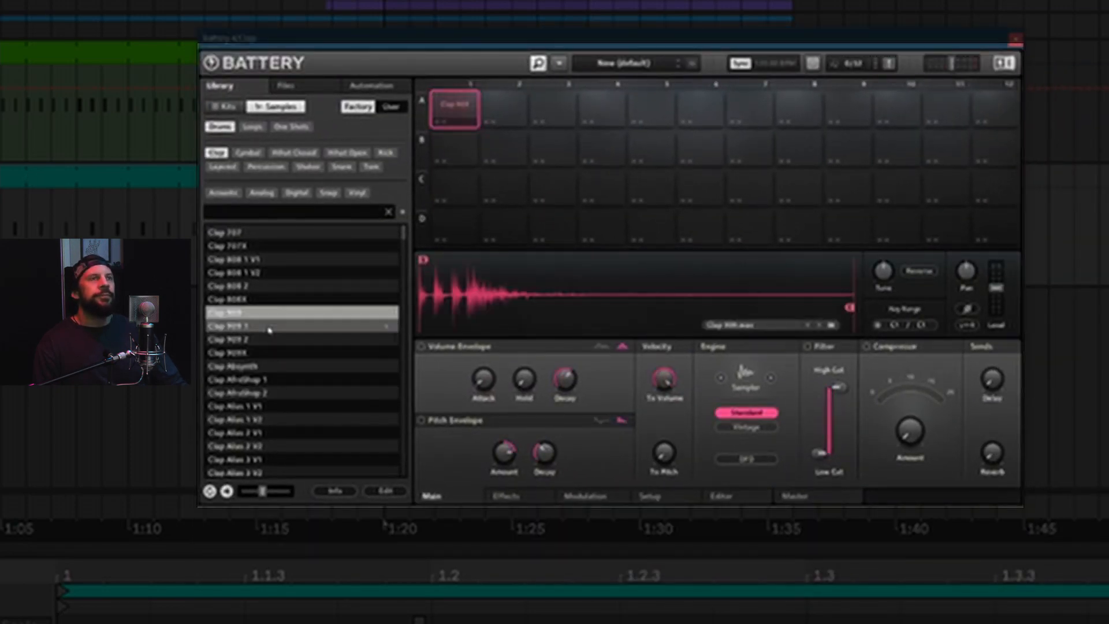
pyautogui.doubleClick(272, 326)
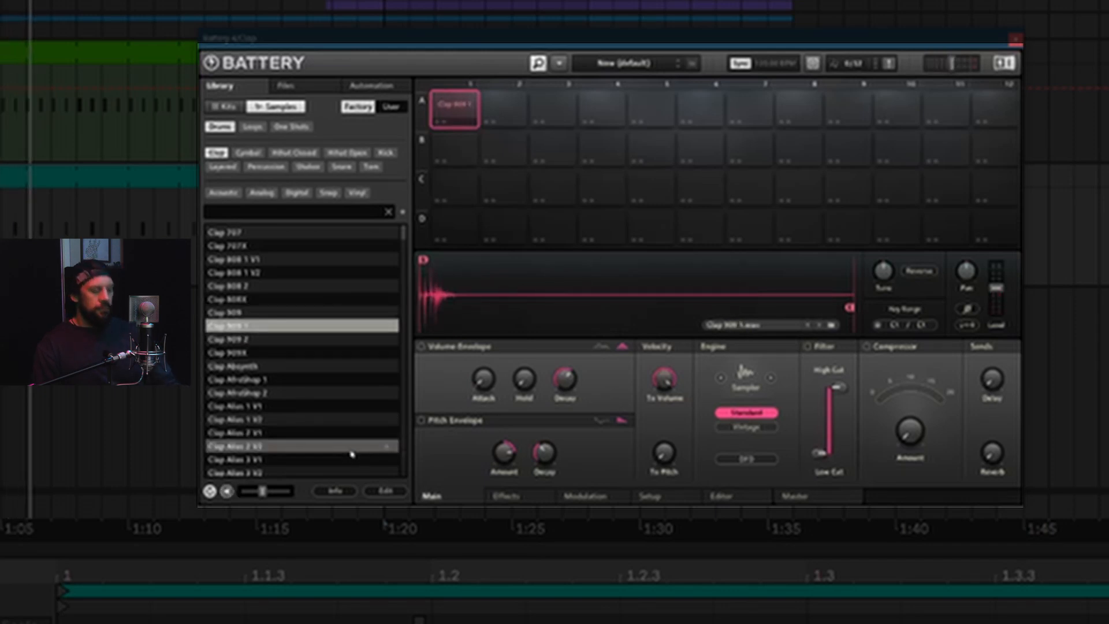
pyautogui.press('Down')
pyautogui.press('Down')
pyautogui.press('Down')
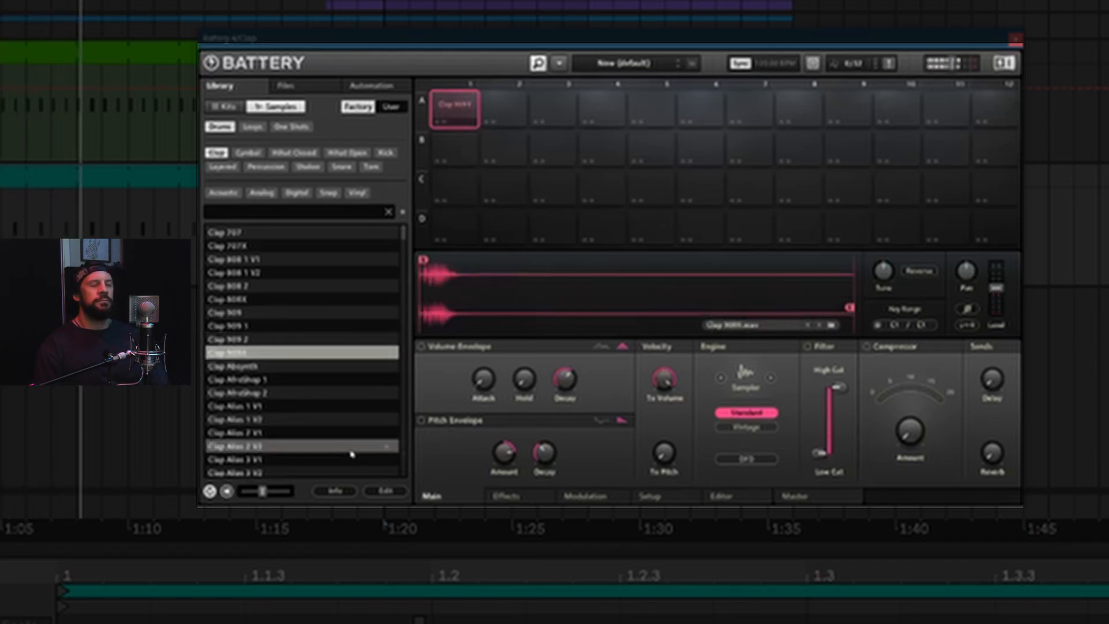
pyautogui.press('Down')
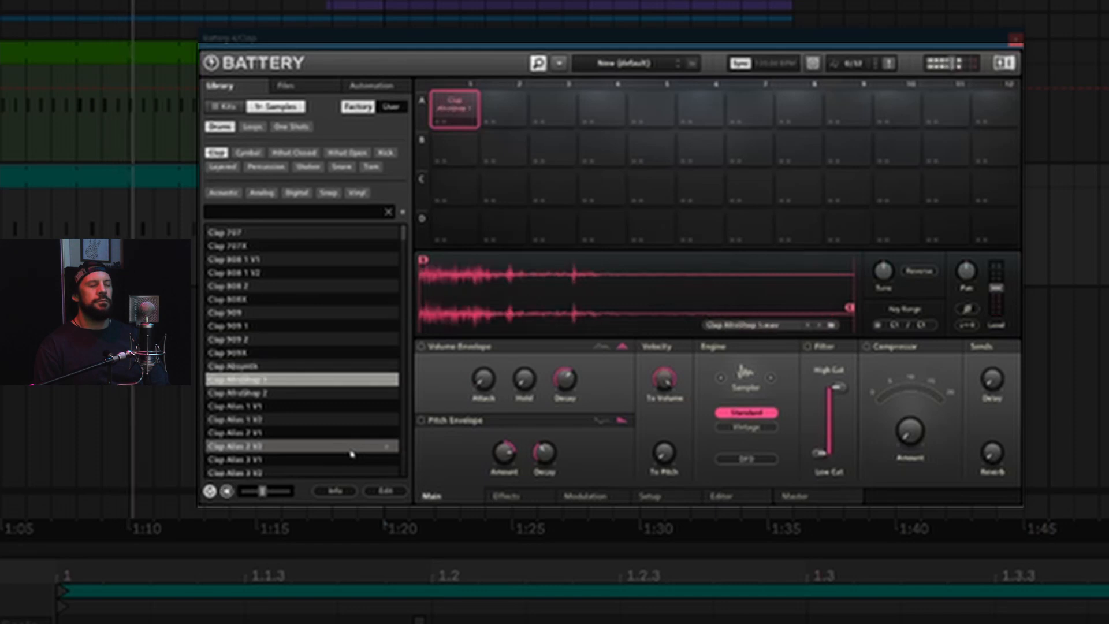
pyautogui.press('Down')
pyautogui.press('Down')
pyautogui.press('Down')
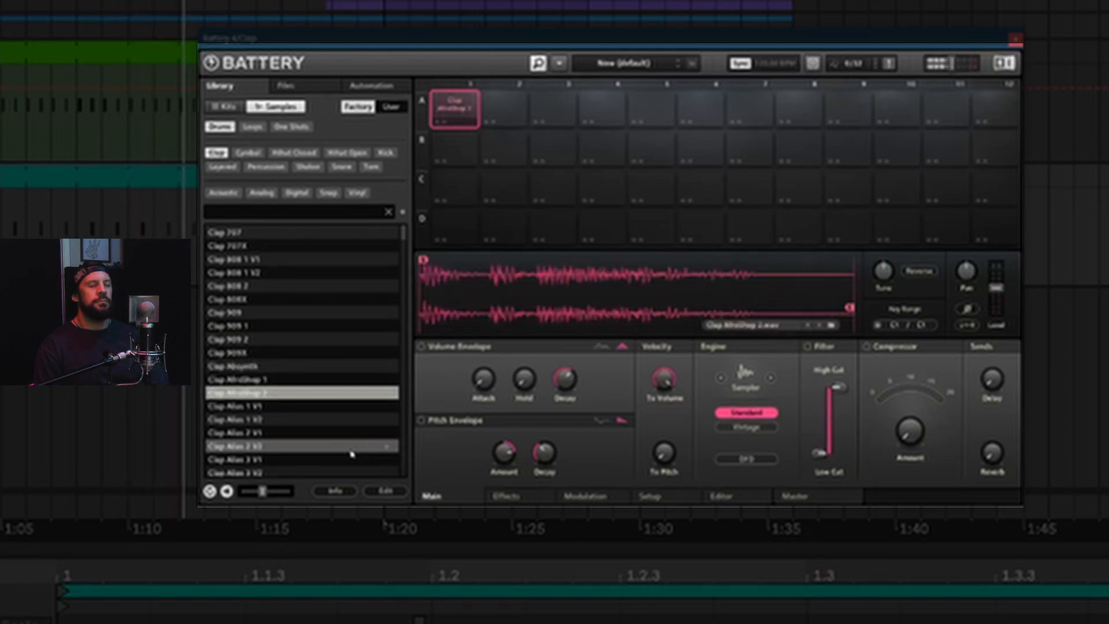
pyautogui.press('Down')
pyautogui.press('Down')
pyautogui.press('Down')
pyautogui.press('Down')
pyautogui.press('Down')
pyautogui.press('Down')
pyautogui.press('Down')
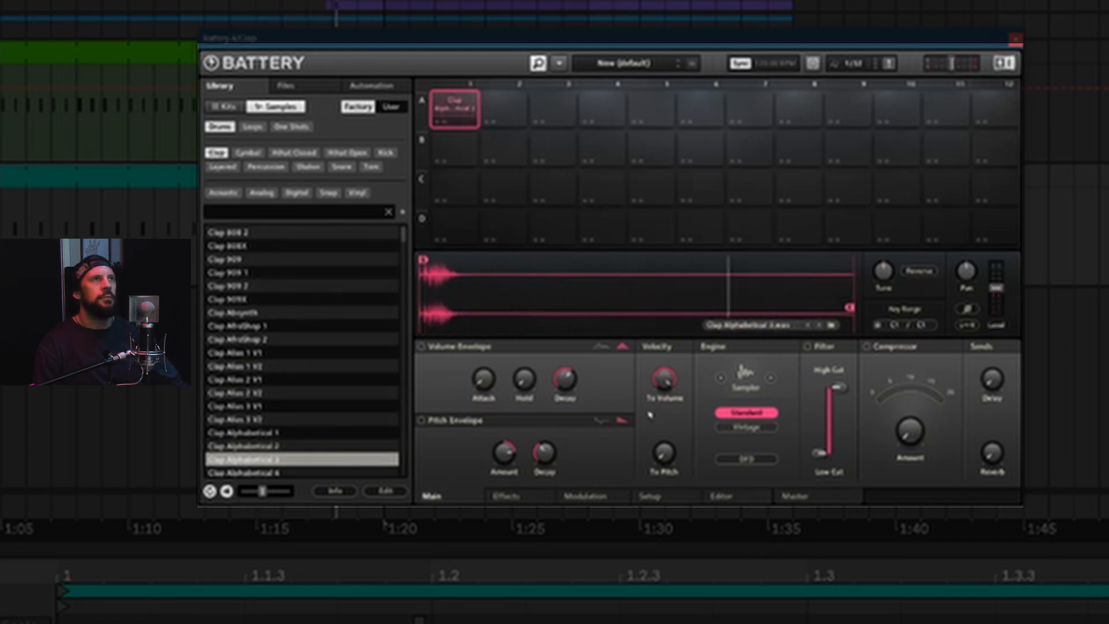
# Step: Copy Clap Alphabetical 3 from cell A1 to cell A2 and select cell A1 again
pyautogui.moveTo(500, 114); pyautogui.dragTo(501, 115)
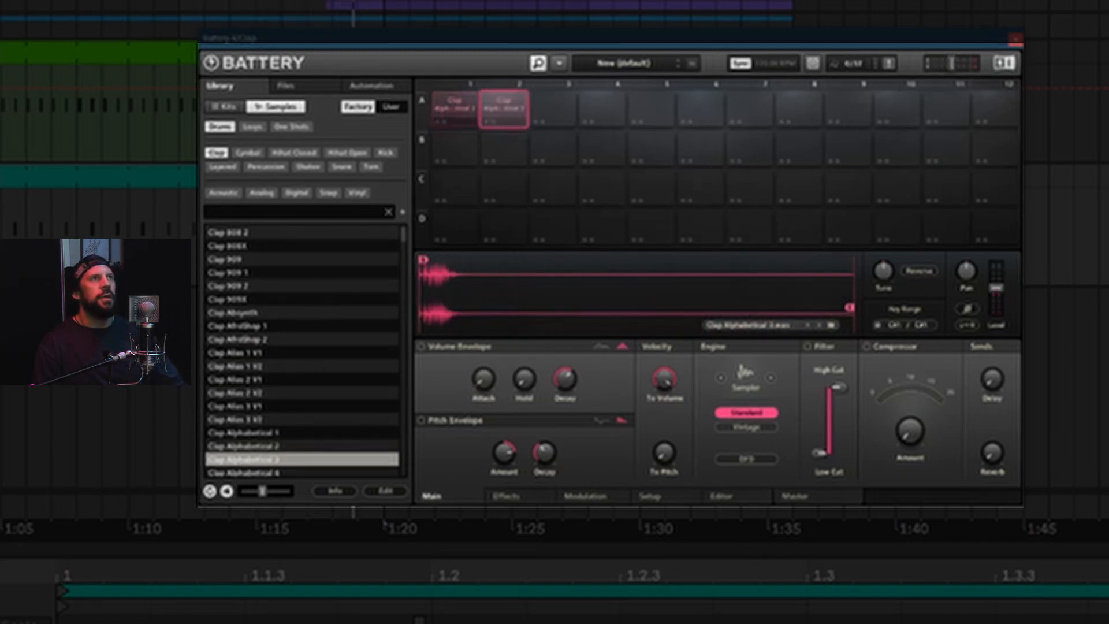
pyautogui.click(455, 116)
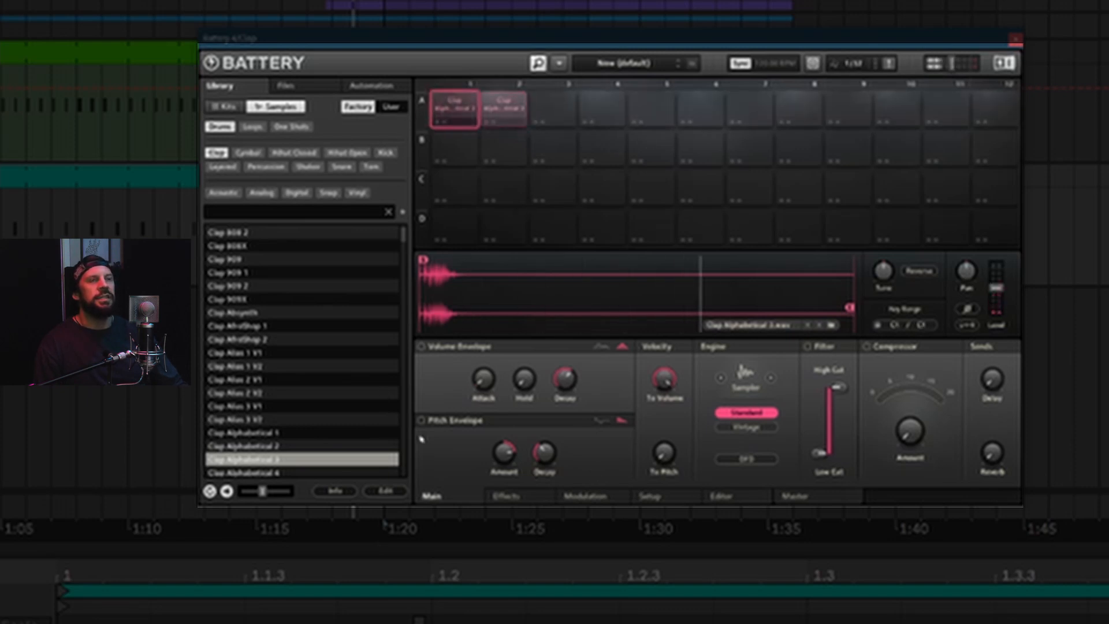
# Step: Try Clap 707 and Clap 707X in cell A1, and copy Clap 707X to cell A3
pyautogui.scroll(-2, 309, 444)
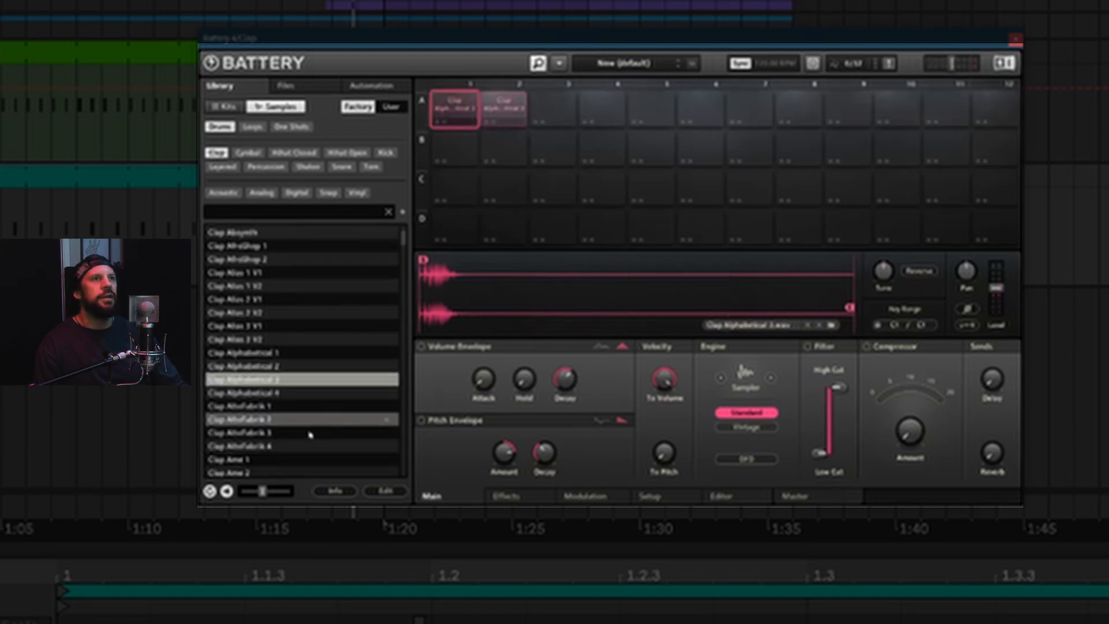
pyautogui.scroll(4, 266, 244)
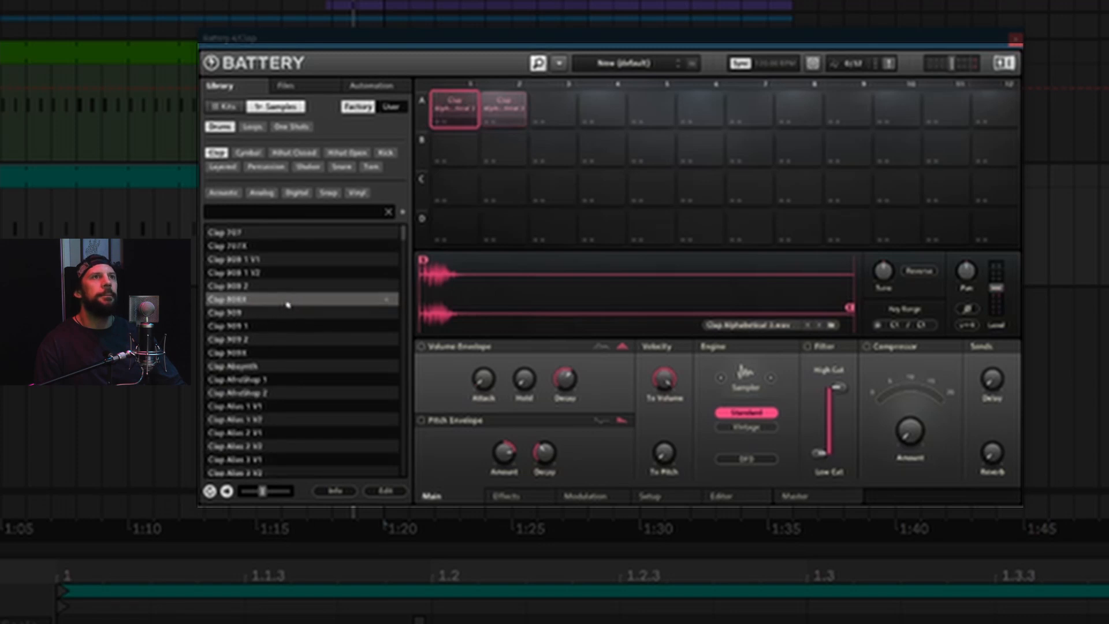
pyautogui.doubleClick(261, 236)
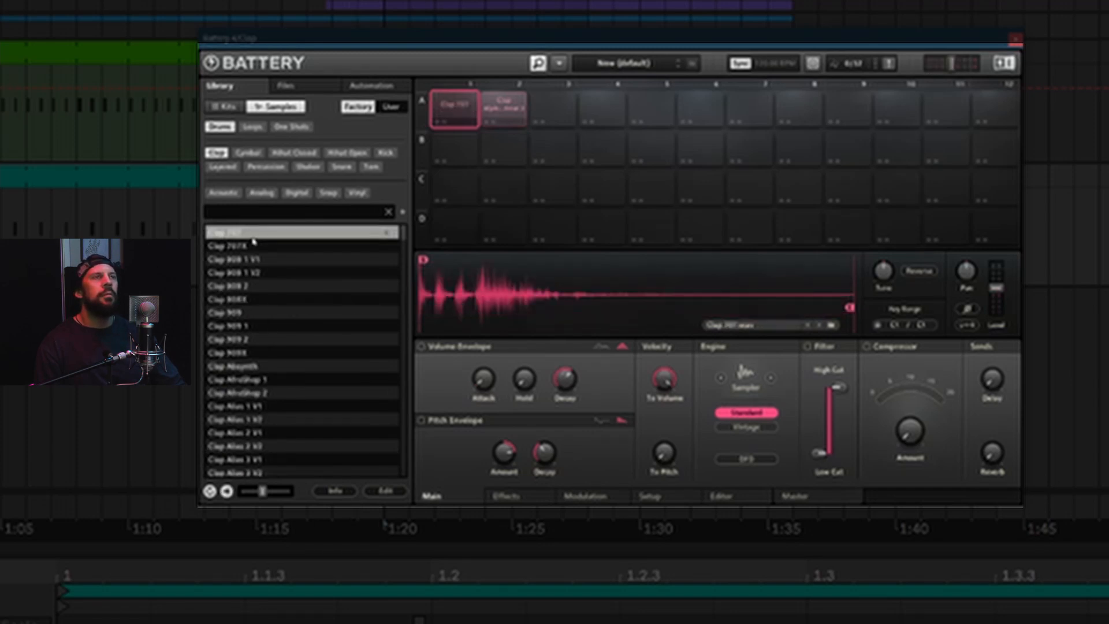
pyautogui.doubleClick(255, 247)
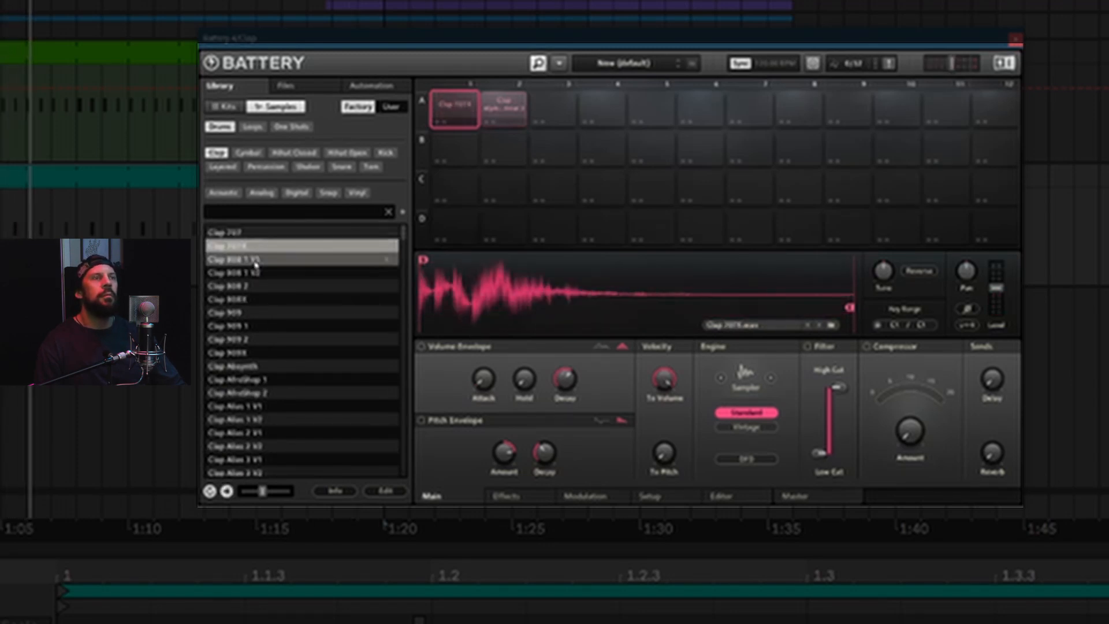
pyautogui.moveTo(447, 116); pyautogui.dragTo(557, 116)
pyautogui.click(440, 115)
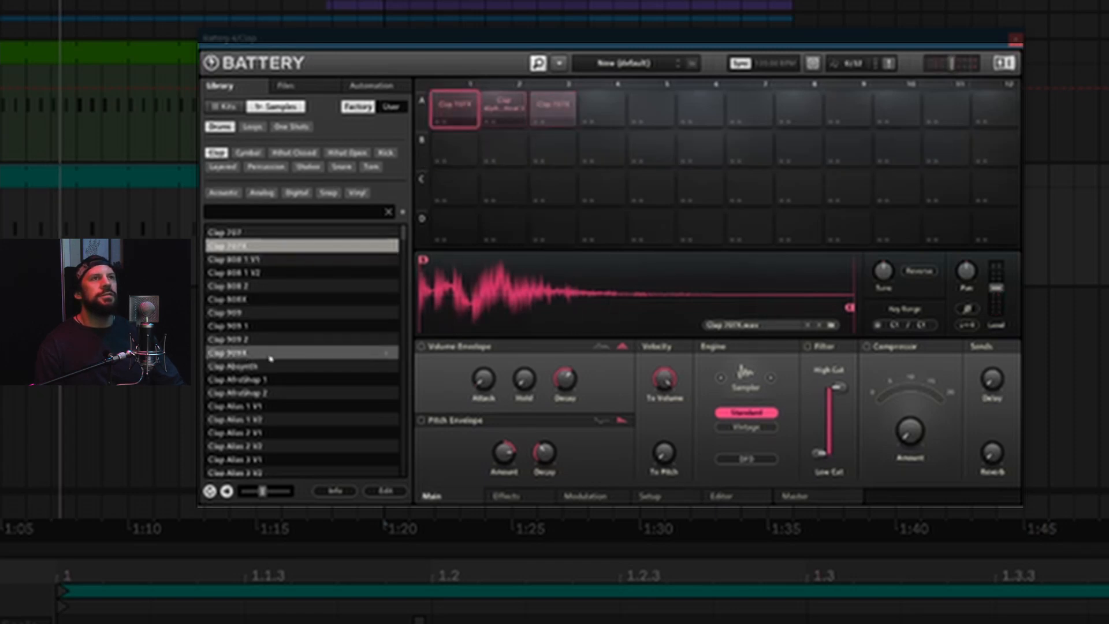
# Step: Audition Clap Apparat and Clap Ame samples in cell A1, settle on Clap Apparat 1 and copy it to cell A4
pyautogui.scroll(-3, 278, 350)
pyautogui.scroll(-6, 277, 350)
pyautogui.doubleClick(281, 312)
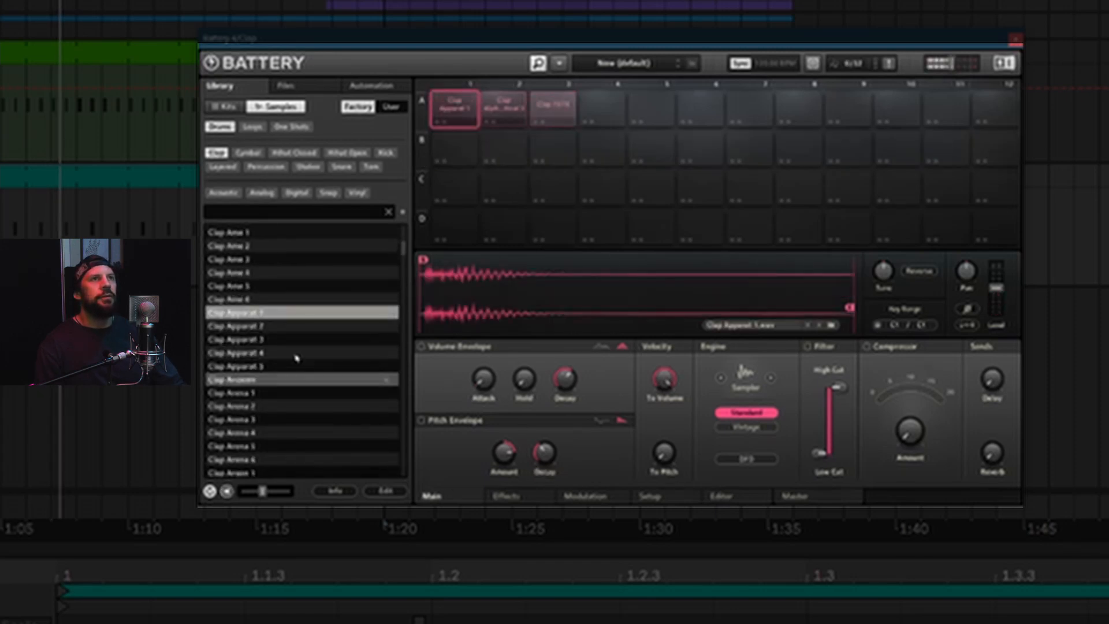
pyautogui.doubleClick(278, 326)
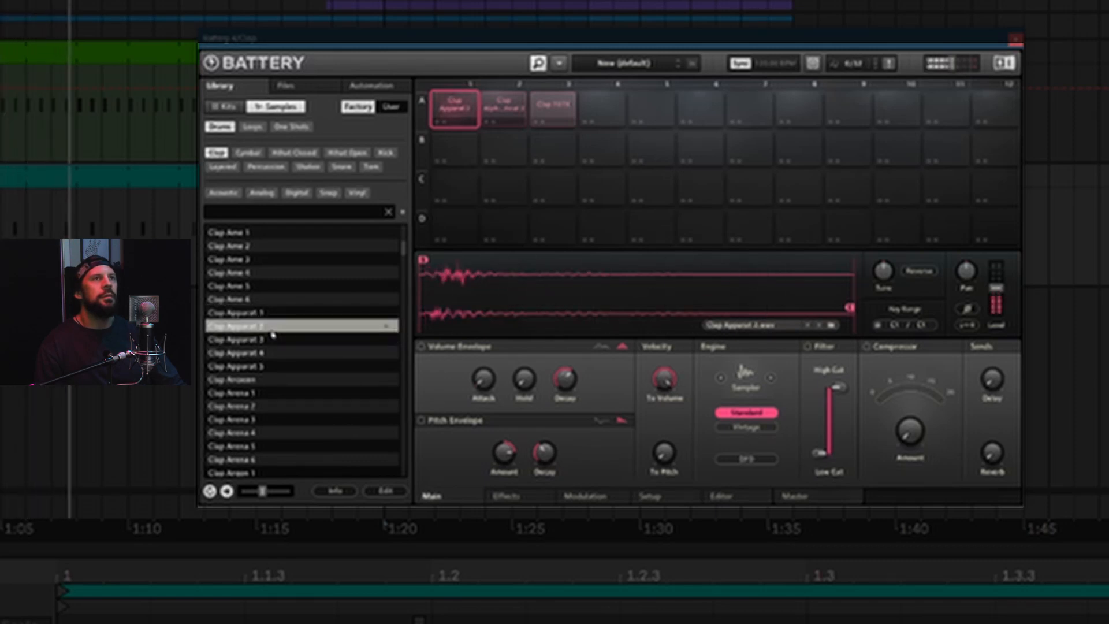
pyautogui.doubleClick(254, 299)
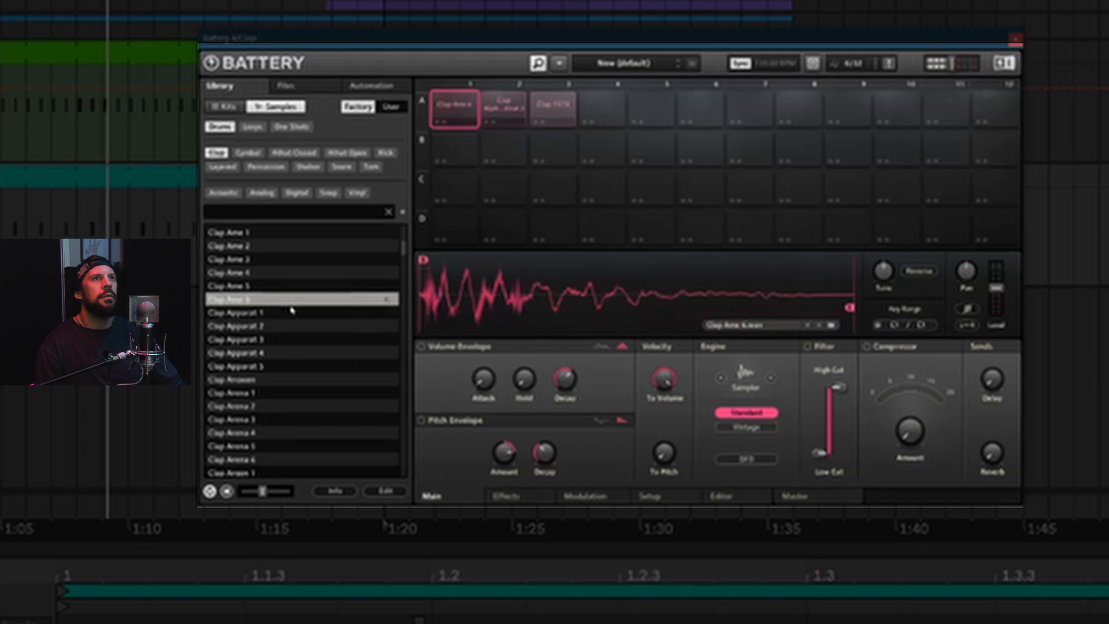
pyautogui.doubleClick(254, 286)
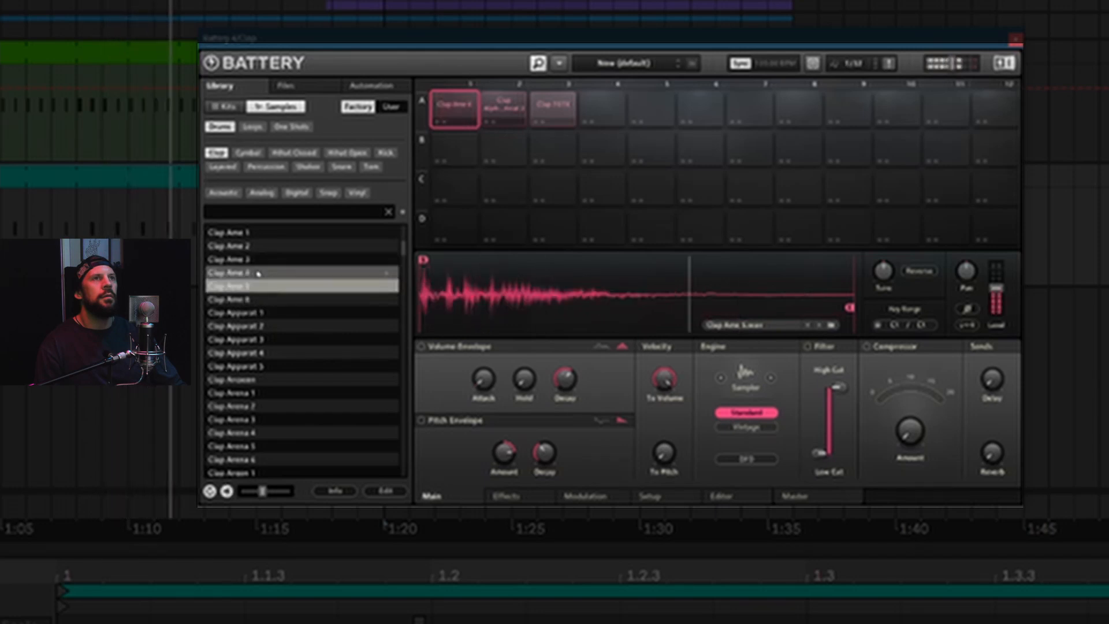
pyautogui.doubleClick(272, 446)
pyautogui.doubleClick(256, 312)
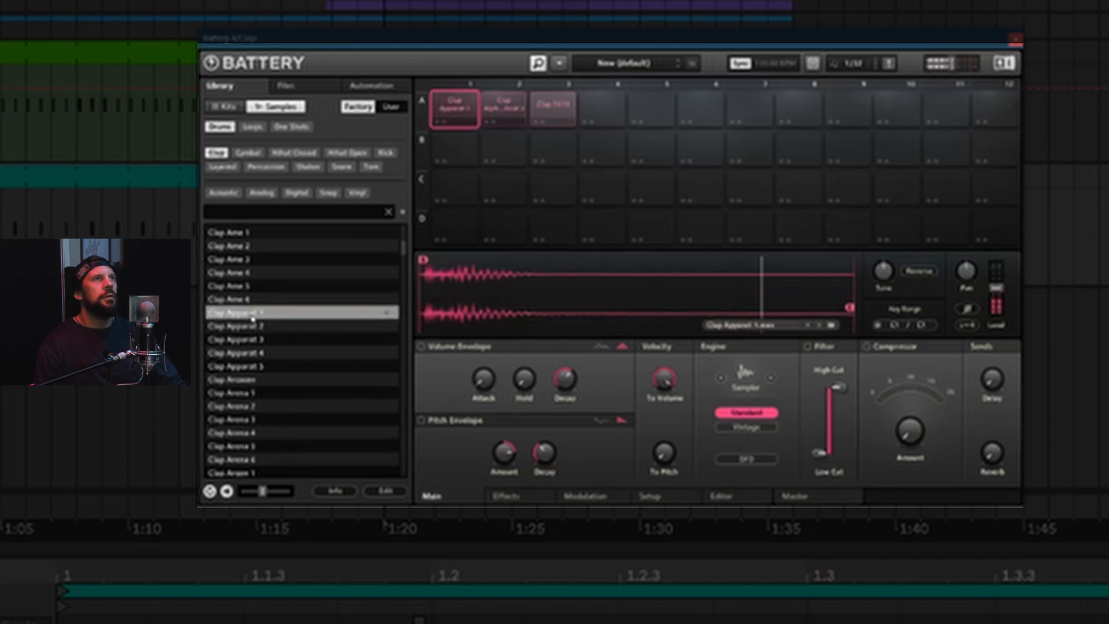
pyautogui.moveTo(456, 106); pyautogui.dragTo(604, 110)
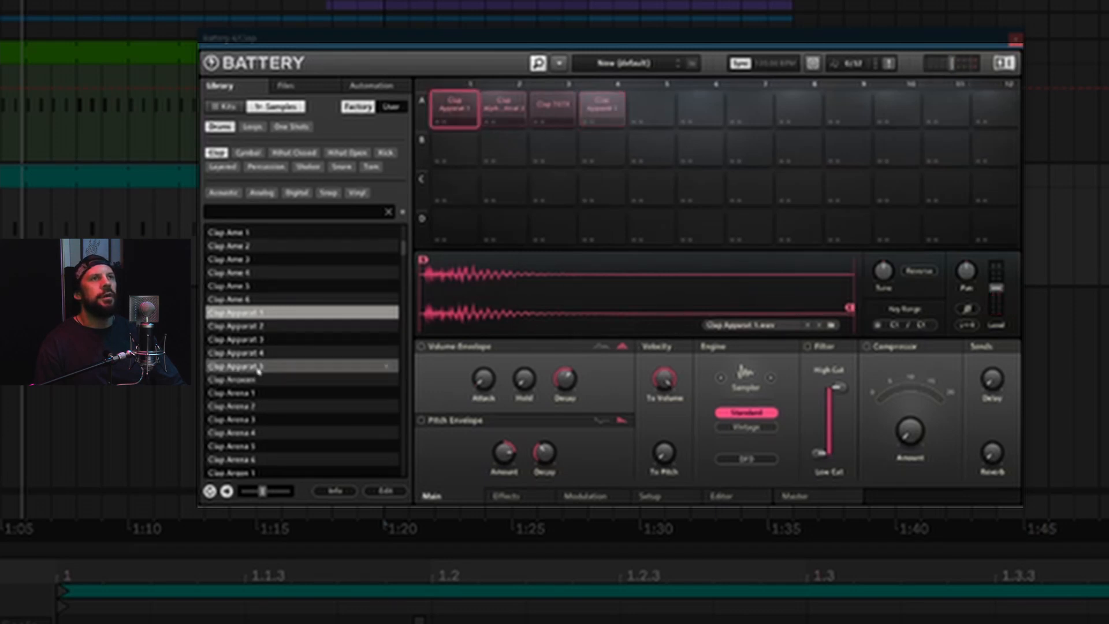
# Step: Audition samples in cell A1 from Clap Apparat 3 through Clap Arena 4, and add Clap Arena 4 to cell A5
pyautogui.doubleClick(298, 339)
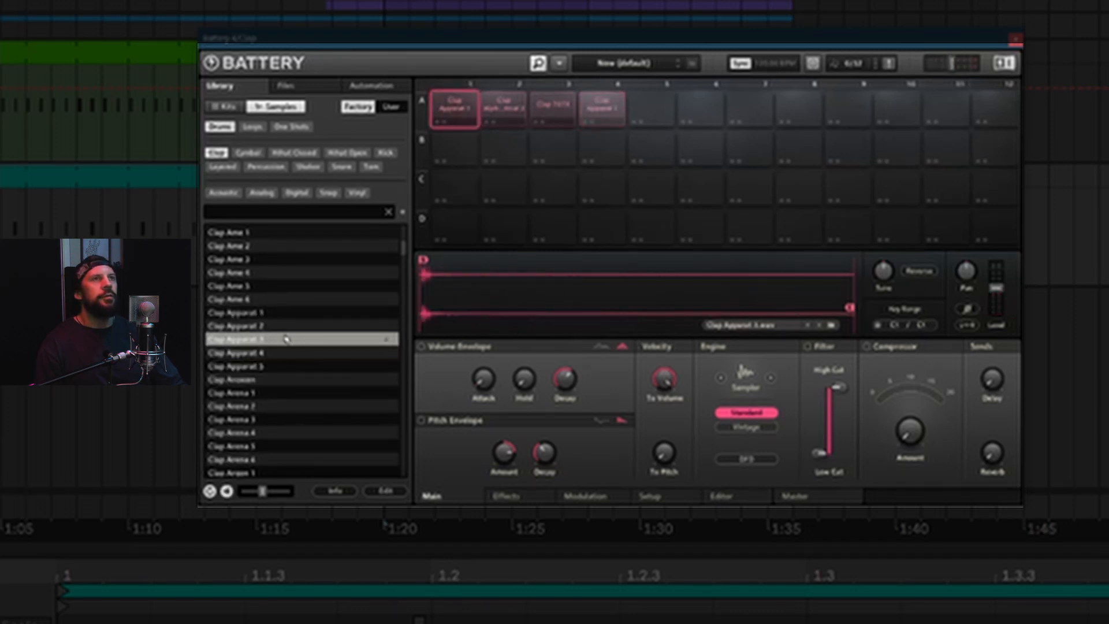
pyautogui.doubleClick(270, 353)
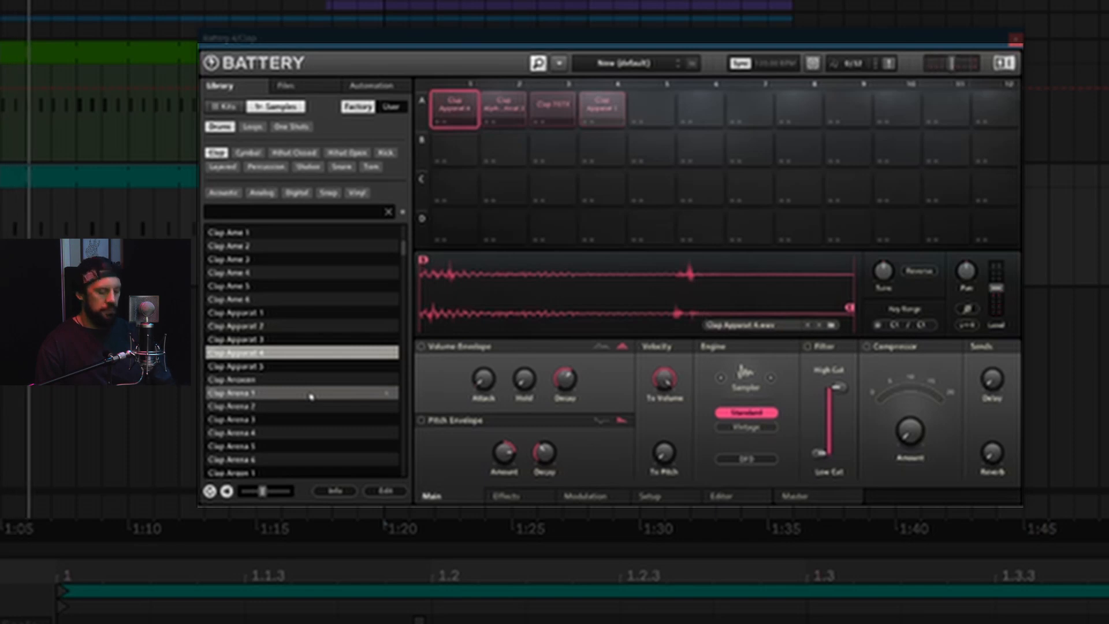
pyautogui.press('Down')
pyautogui.press('Down')
pyautogui.press('Down')
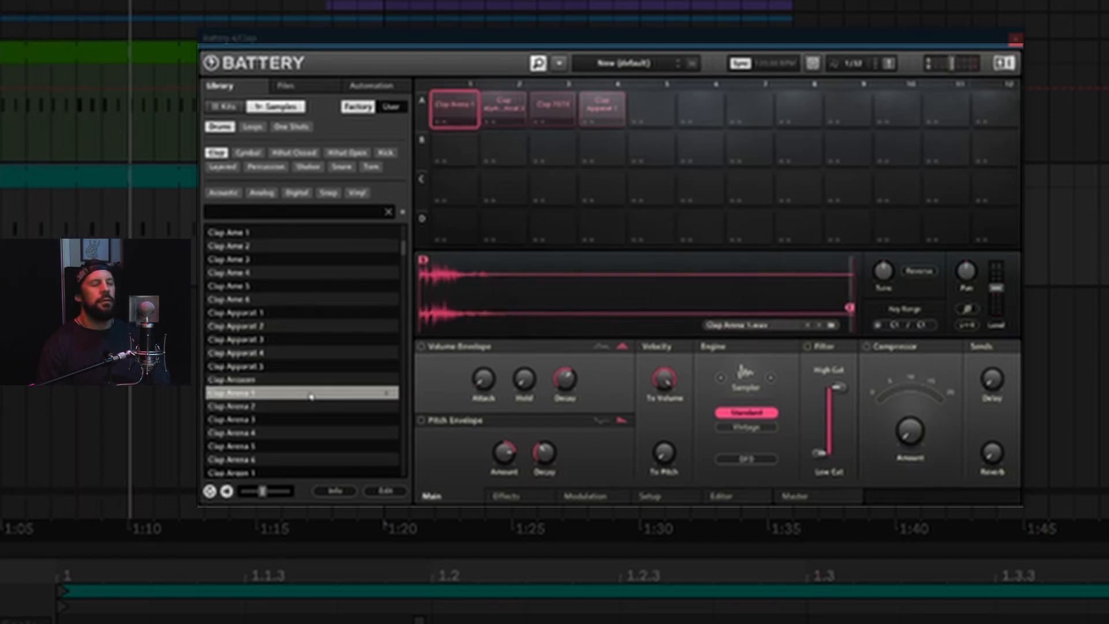
pyautogui.press('Down')
pyautogui.press('Down')
pyautogui.press('Down')
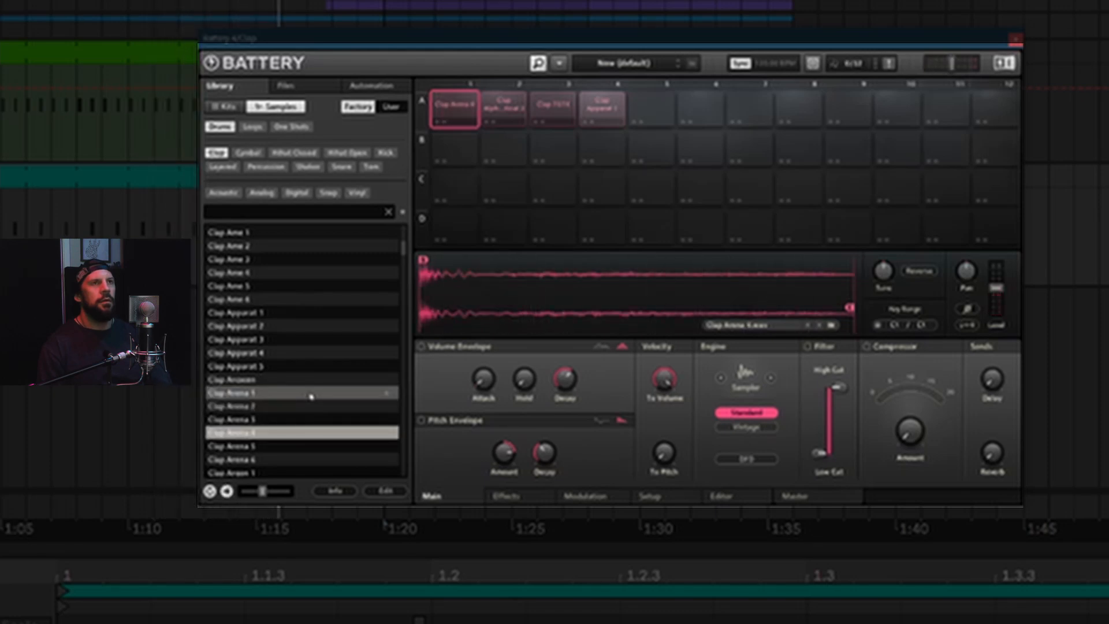
pyautogui.moveTo(256, 432); pyautogui.dragTo(652, 109)
# Step: Audition Clap Arena 5, Clap Argon 1 and the Clap Bikini samples in cell A1, ending on Clap Bollybounce 2
pyautogui.click(242, 445)
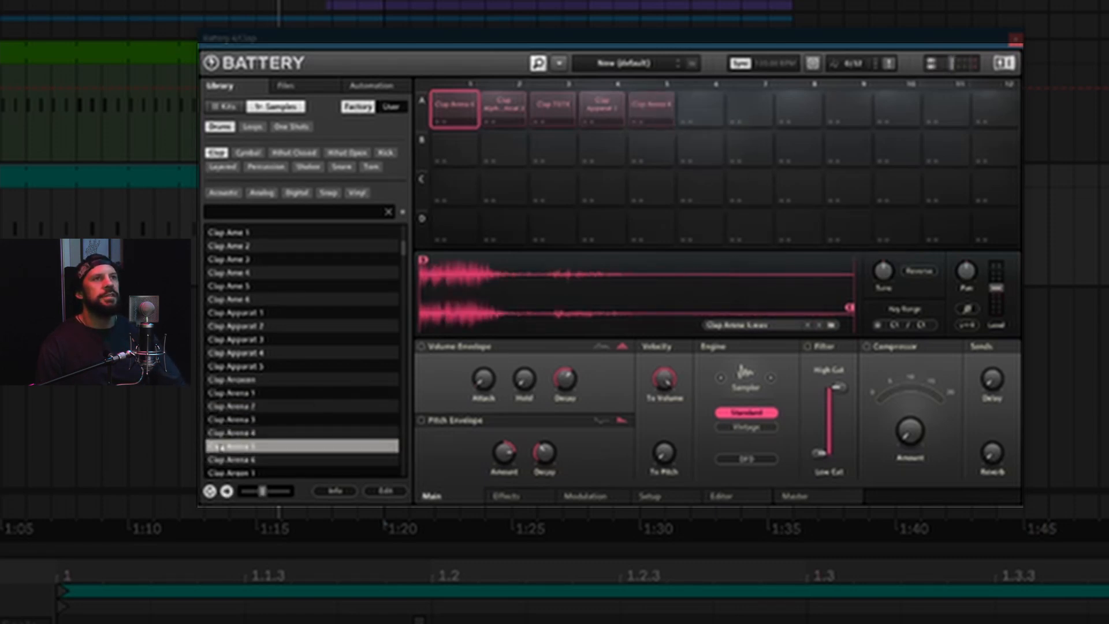
pyautogui.scroll(-2, 271, 404)
pyautogui.click(257, 393)
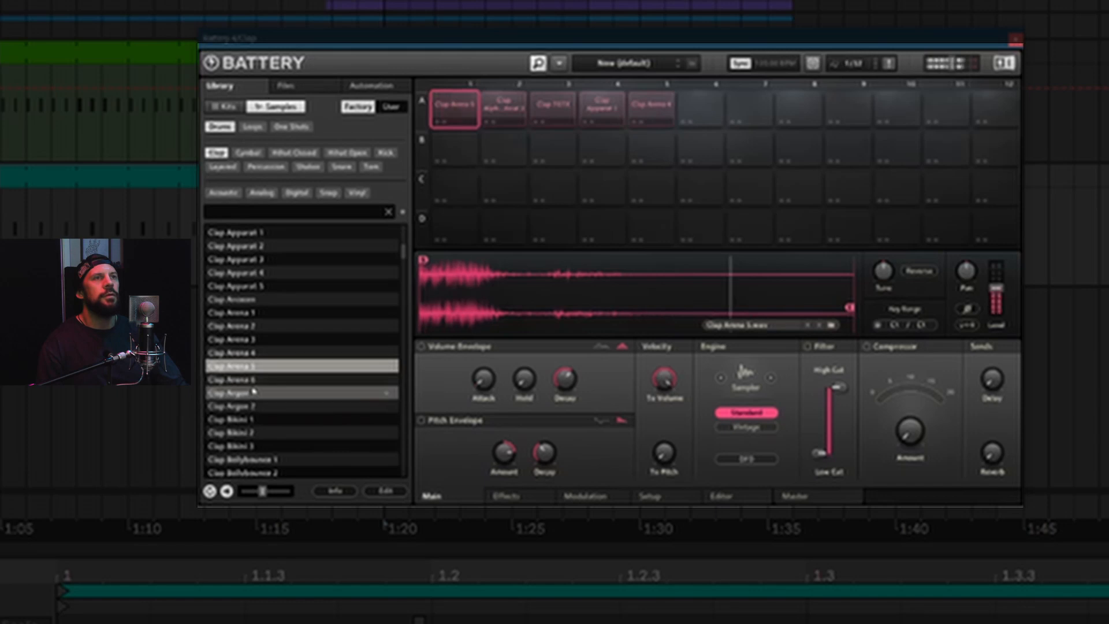
pyautogui.click(245, 419)
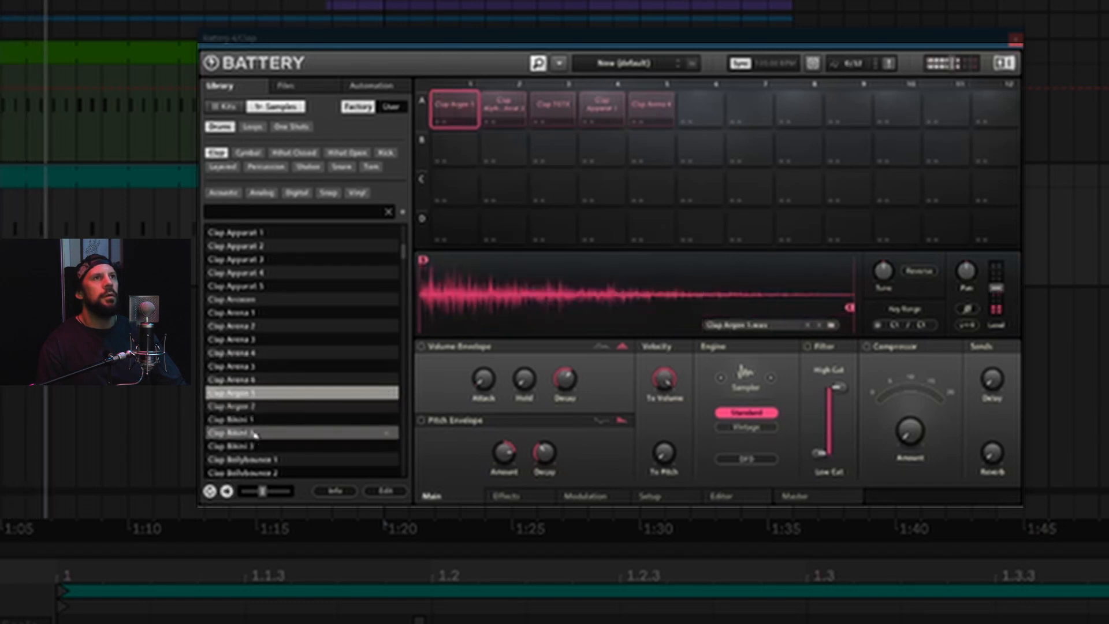
pyautogui.click(248, 436)
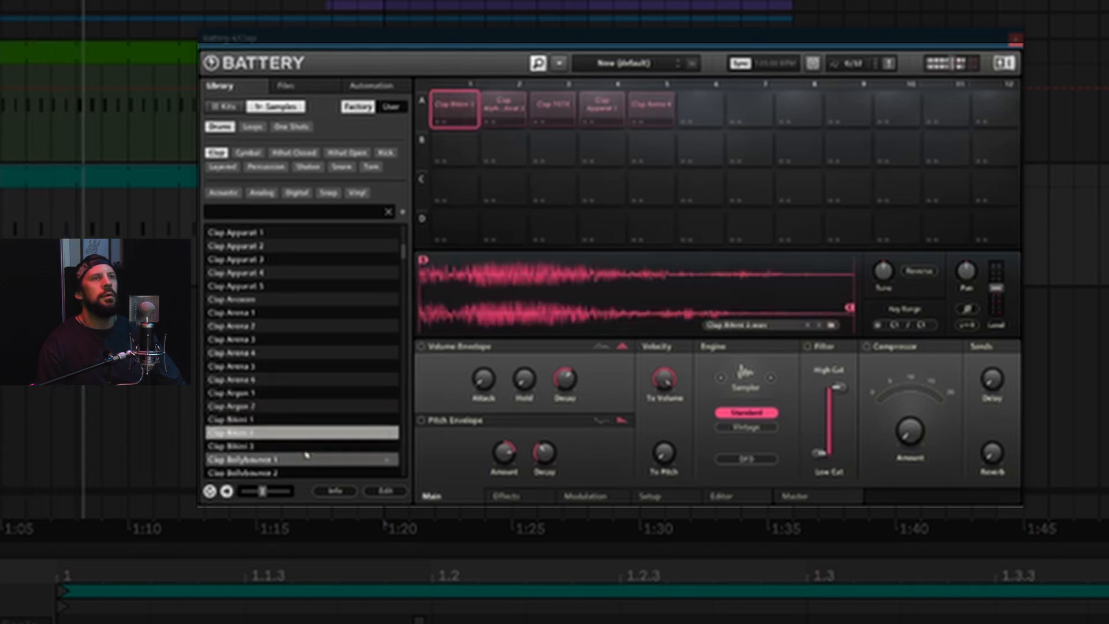
pyautogui.click(250, 447)
pyautogui.click(275, 473)
pyautogui.scroll(-3, 324, 388)
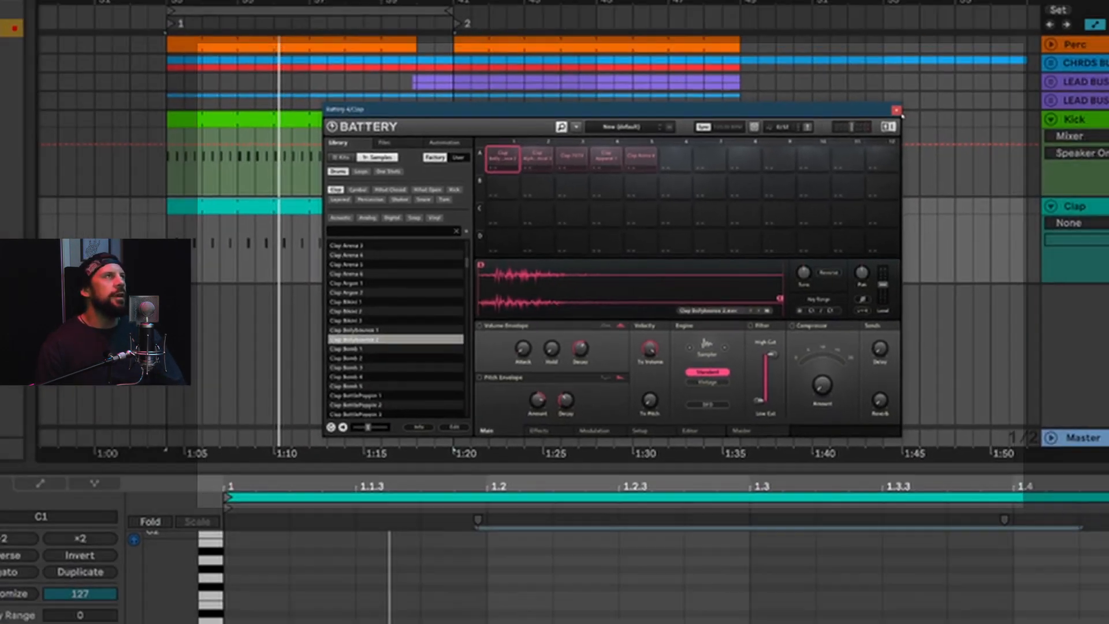
# Step: Close the Battery window and transpose both notes in the Clap clip up to C#1
pyautogui.click(999, 51)
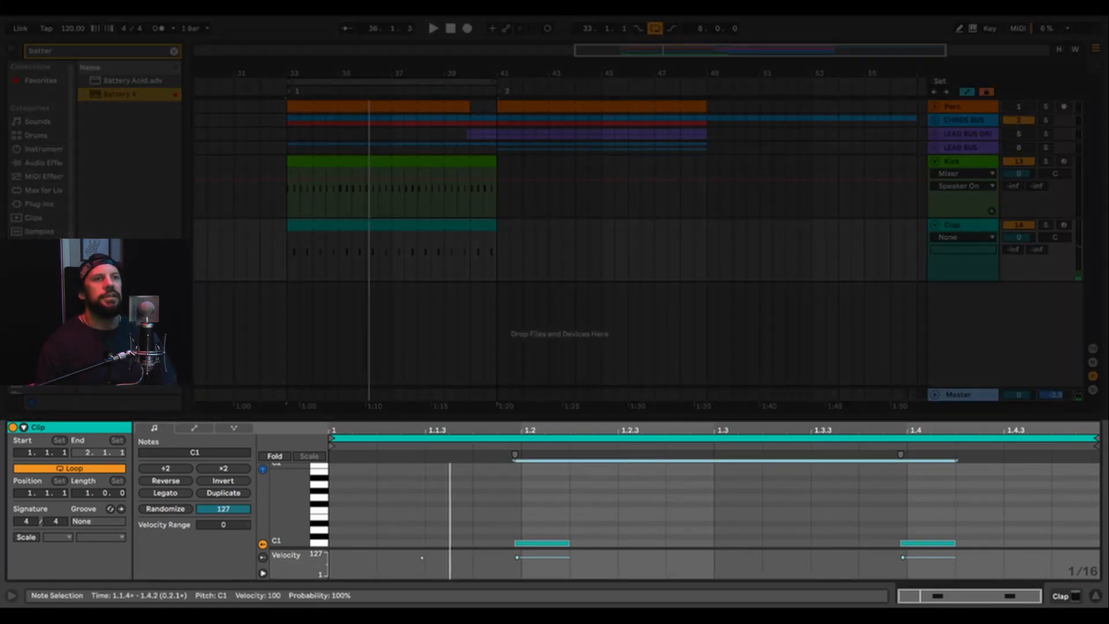
pyautogui.press('Up')
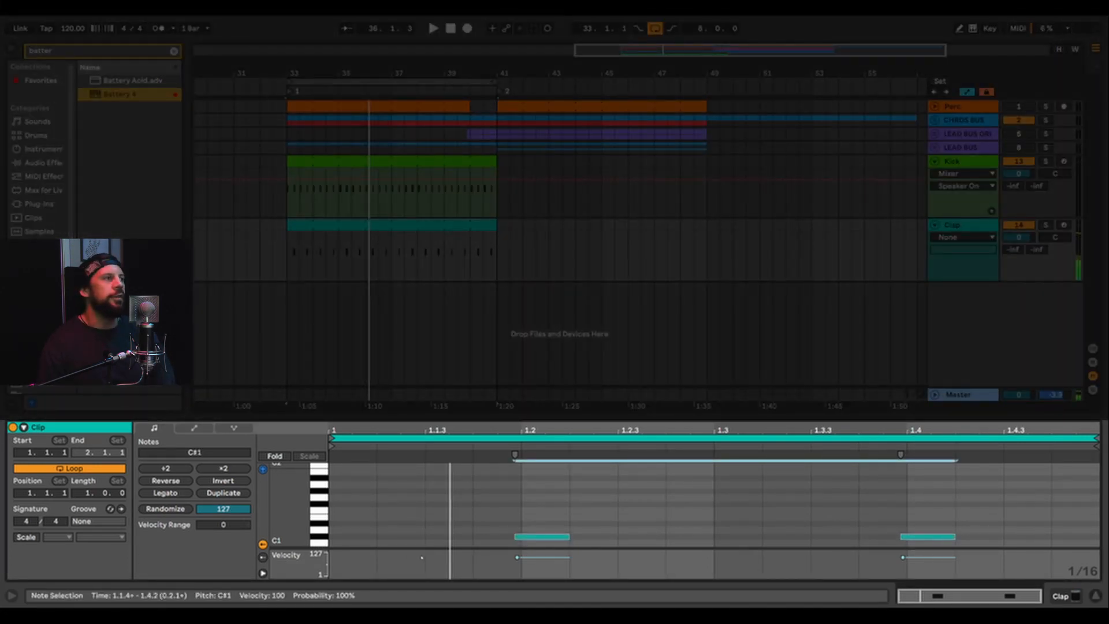